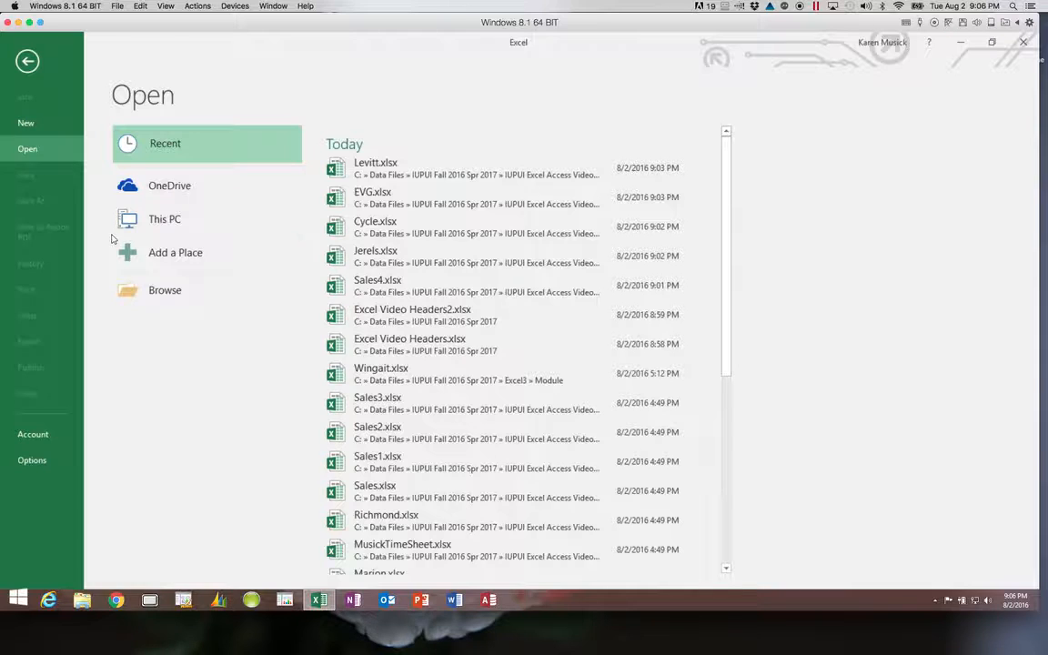
Open Backspace.xlsx from the Excel4 Module folder inside IUPUI Fall 2016 Spr 2017 and enable editing.
click(162, 289)
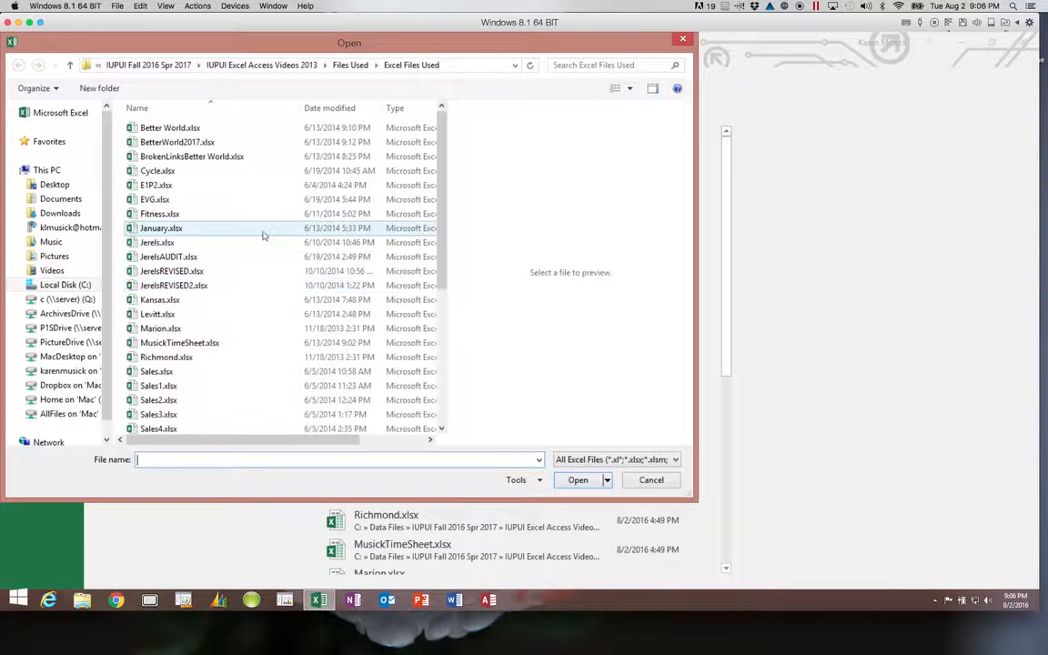
click(173, 66)
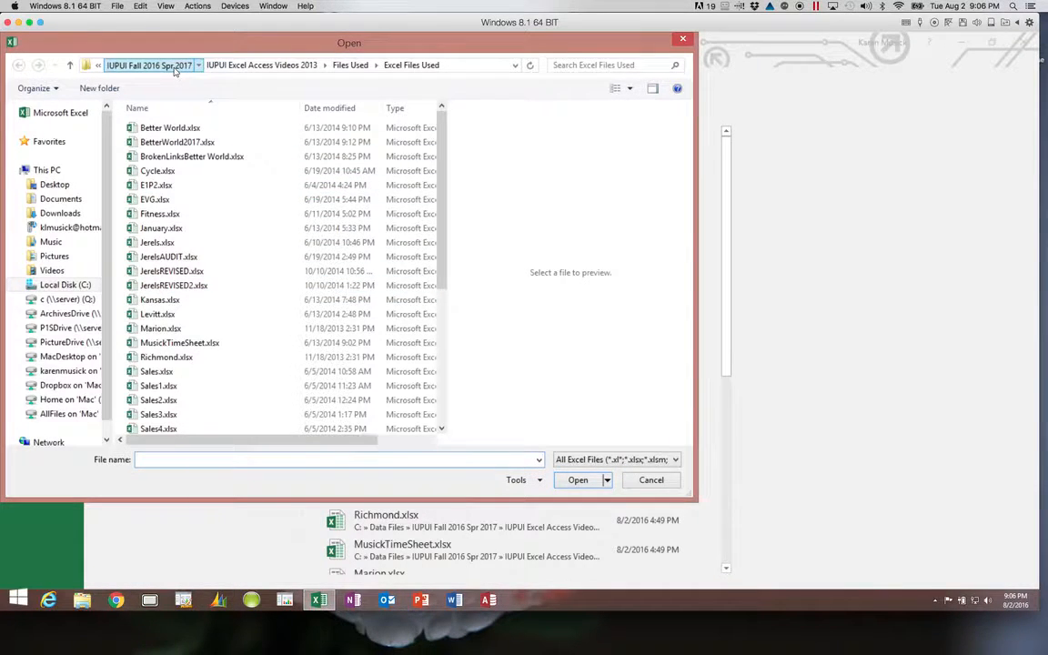
click(157, 187)
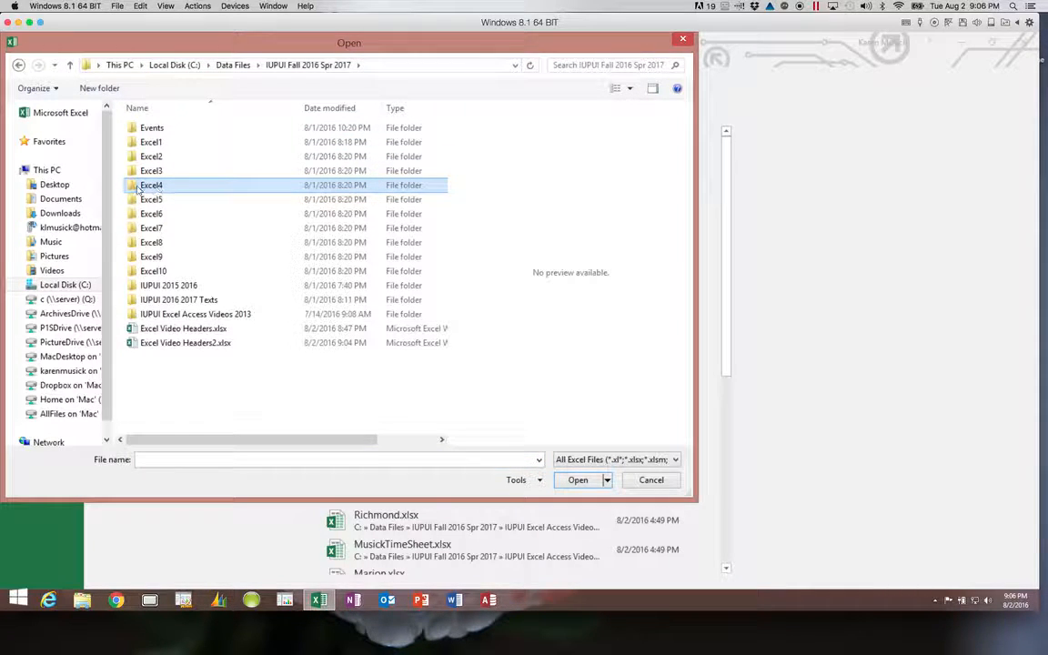
double_click(134, 185)
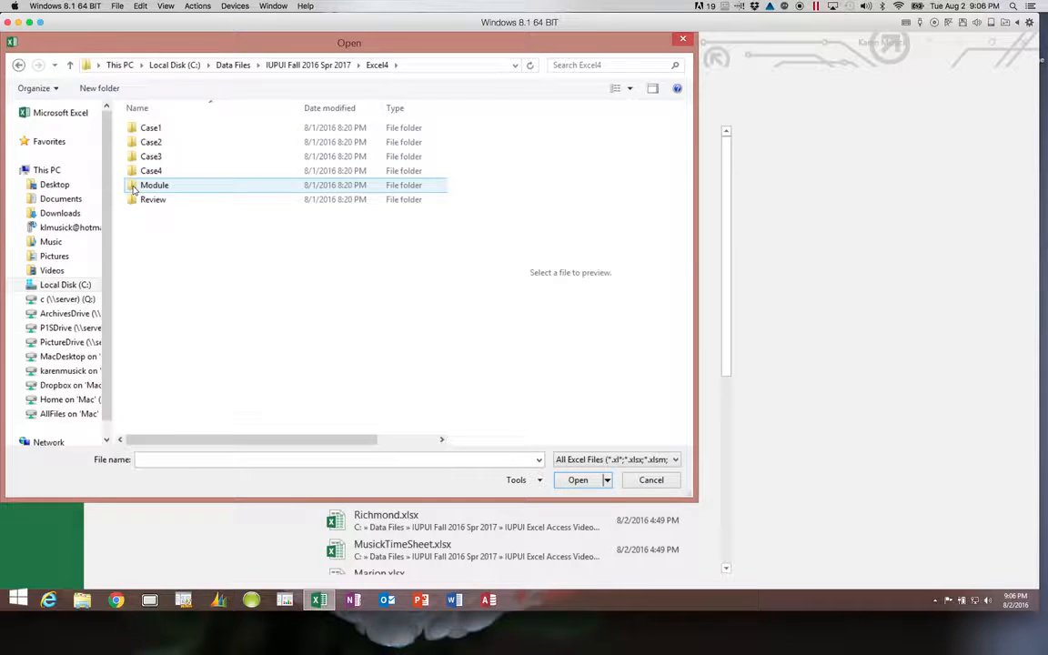
double_click(134, 186)
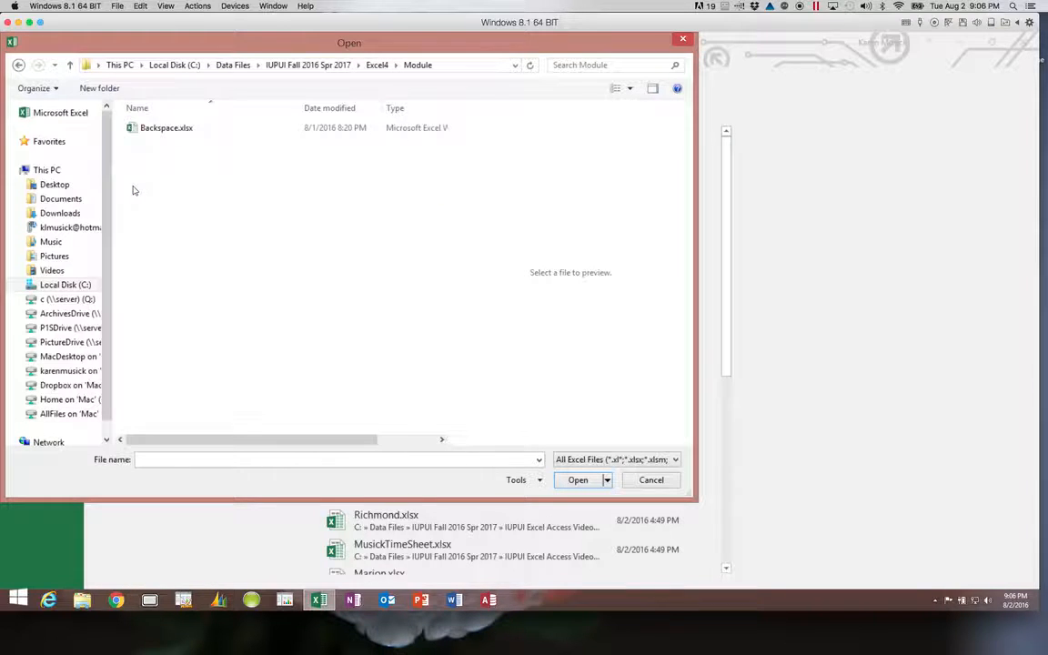
click(153, 132)
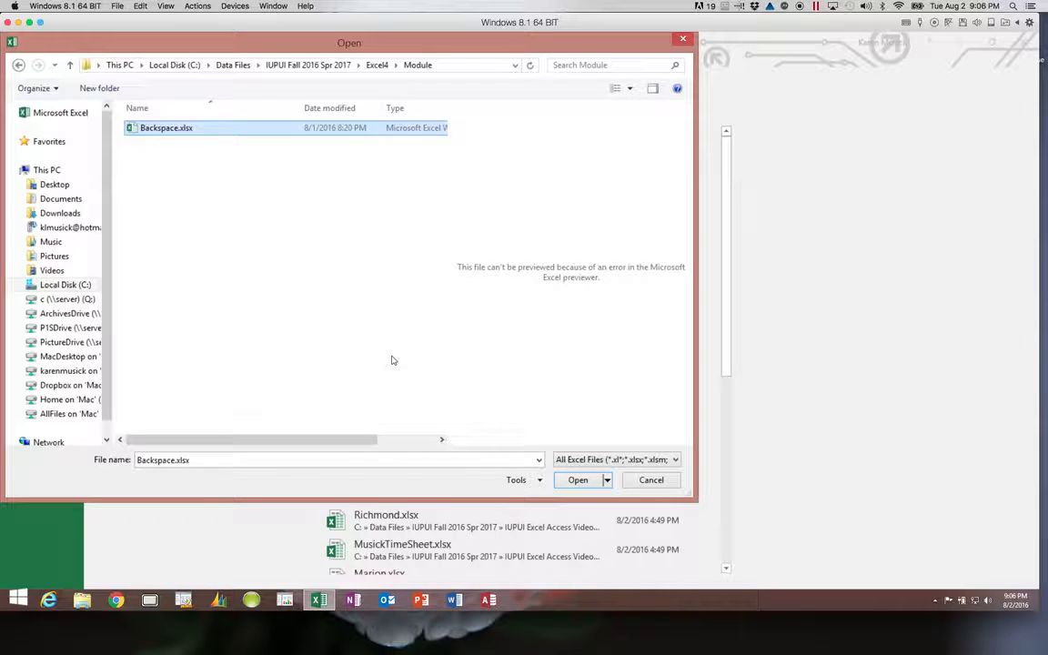
click(578, 479)
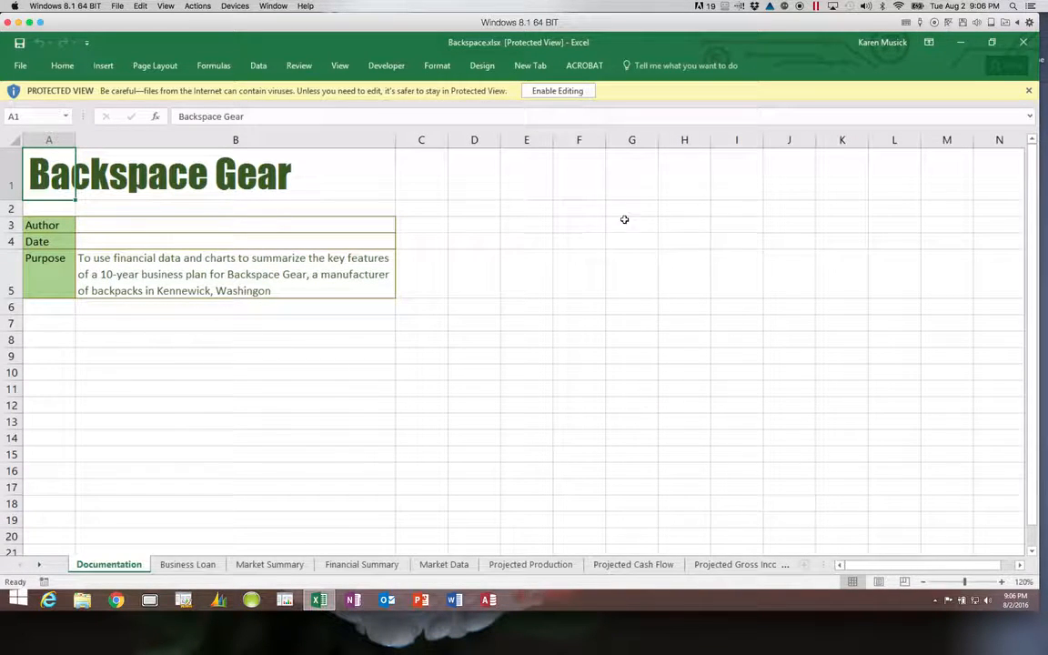
click(558, 91)
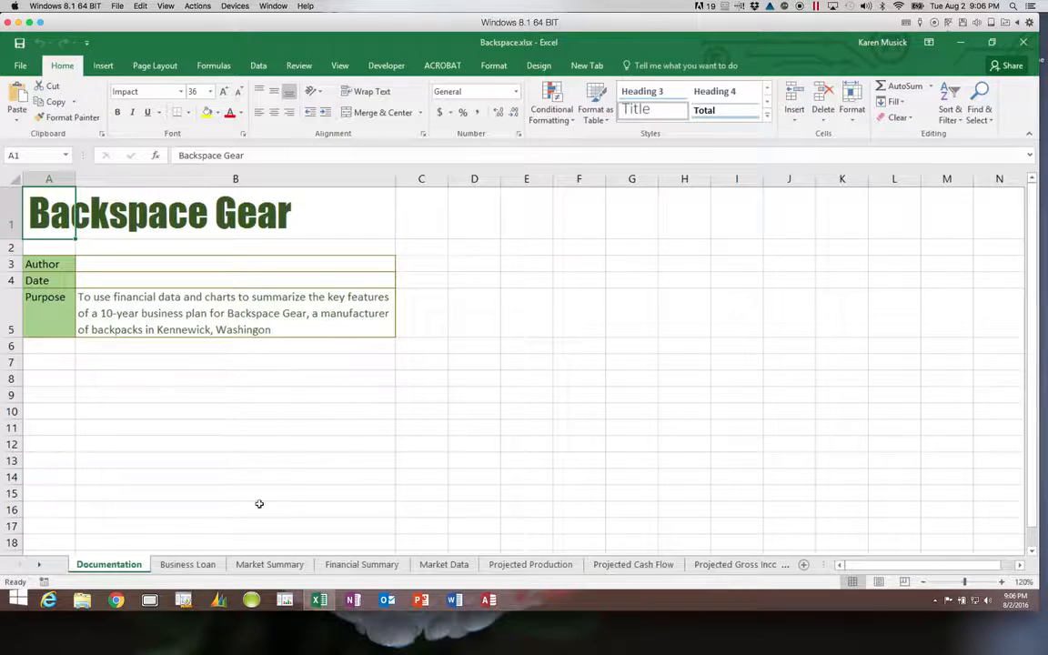
On the Business Loan sheet, enter a loan amount of 150000 in B4 and an annual interest rate of .06 in B5.
click(193, 571)
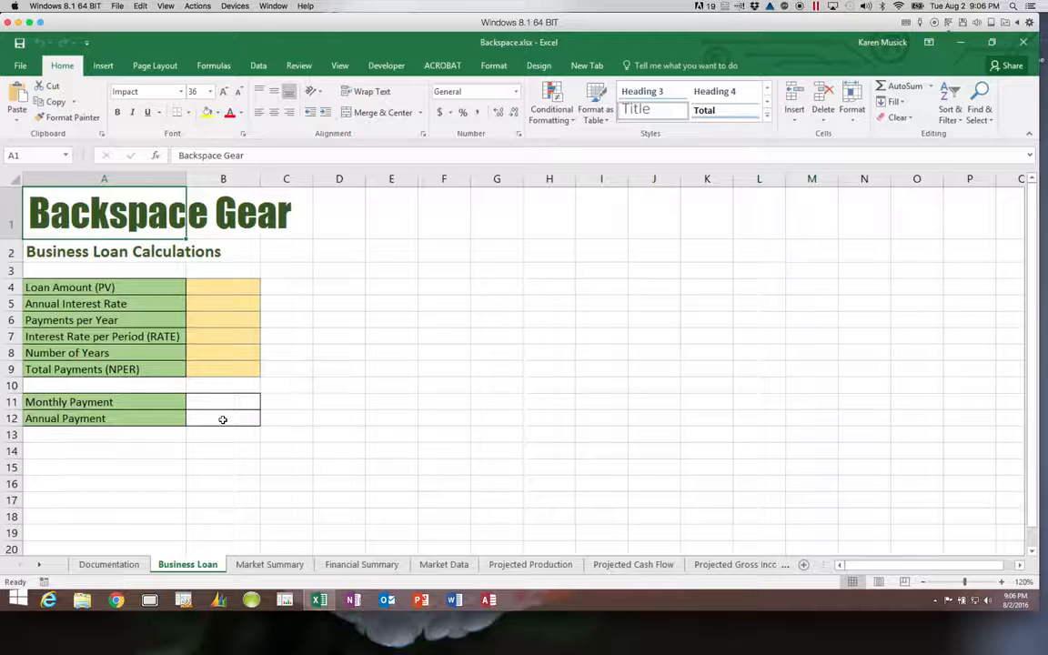
click(220, 289)
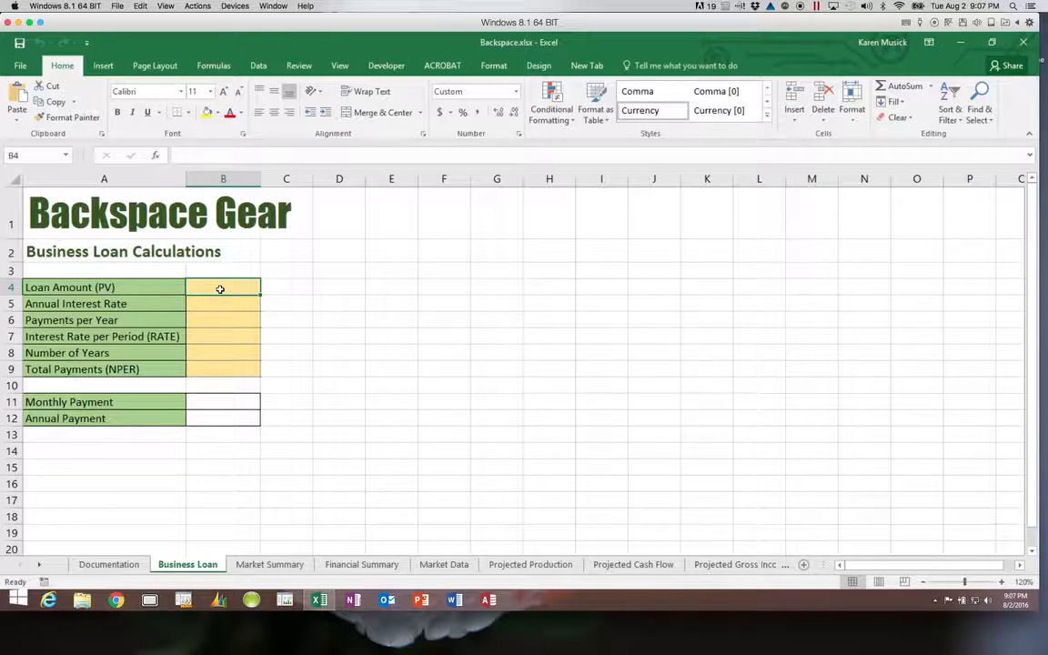
text(150000)
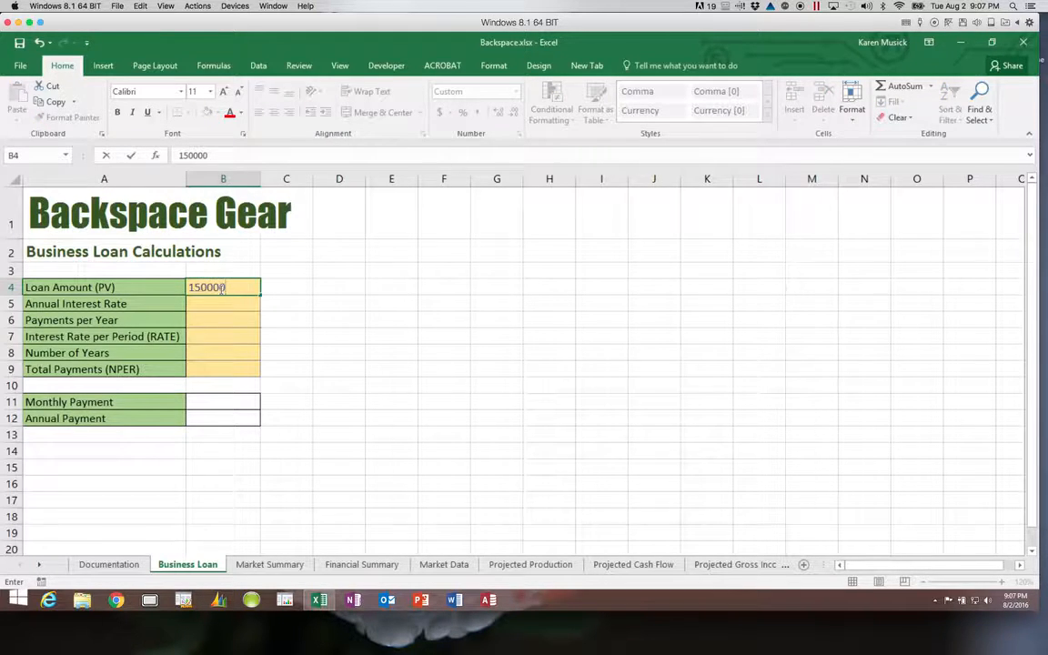
key(Return)
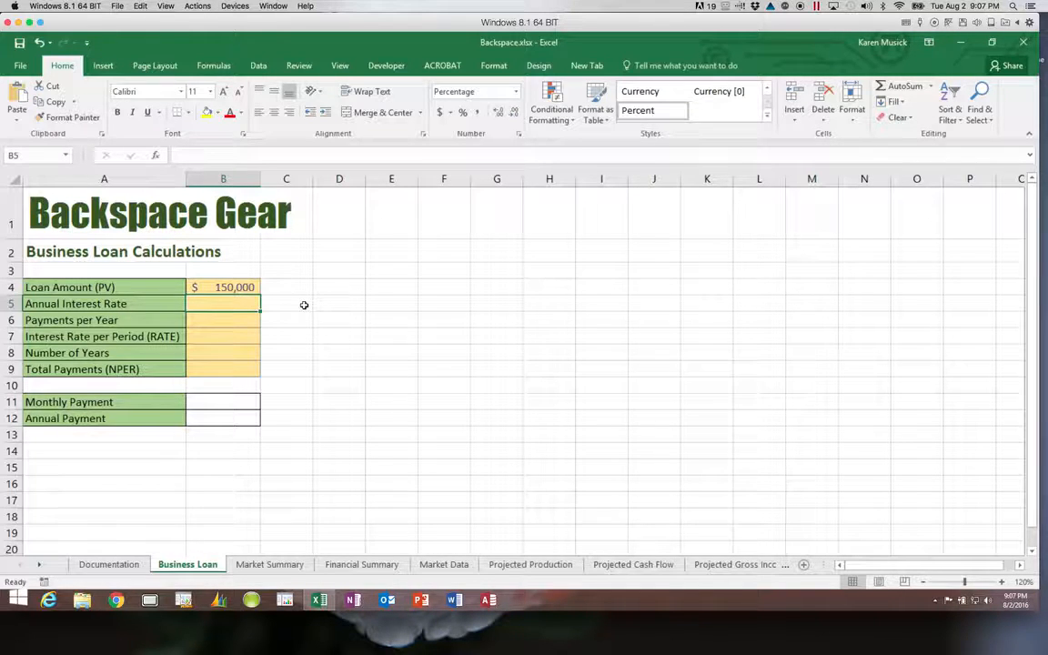
text(.06)
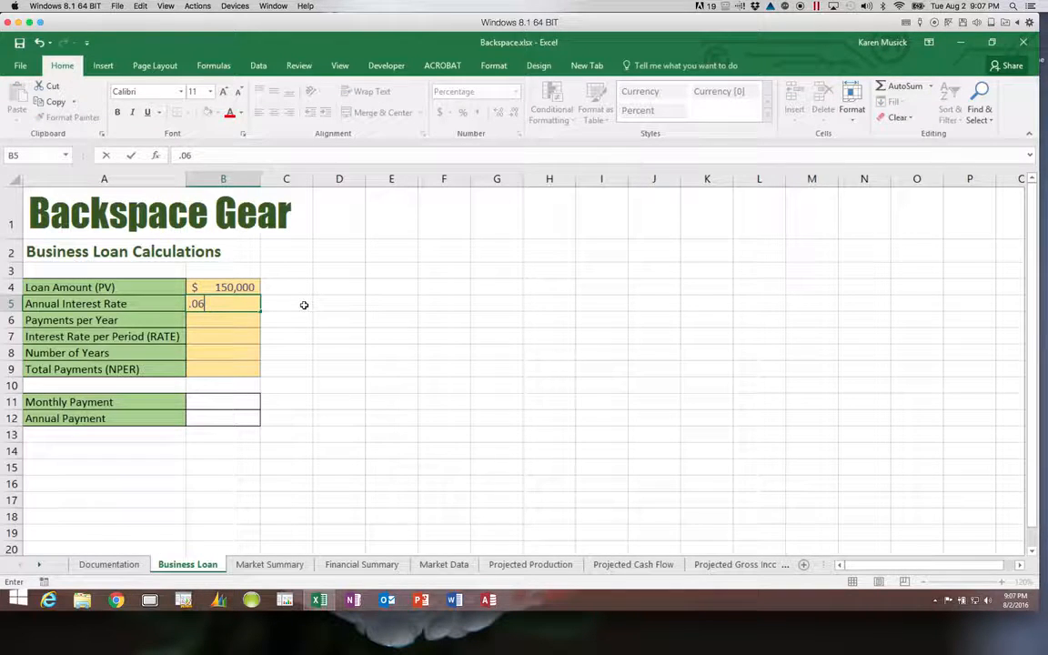
key(Return)
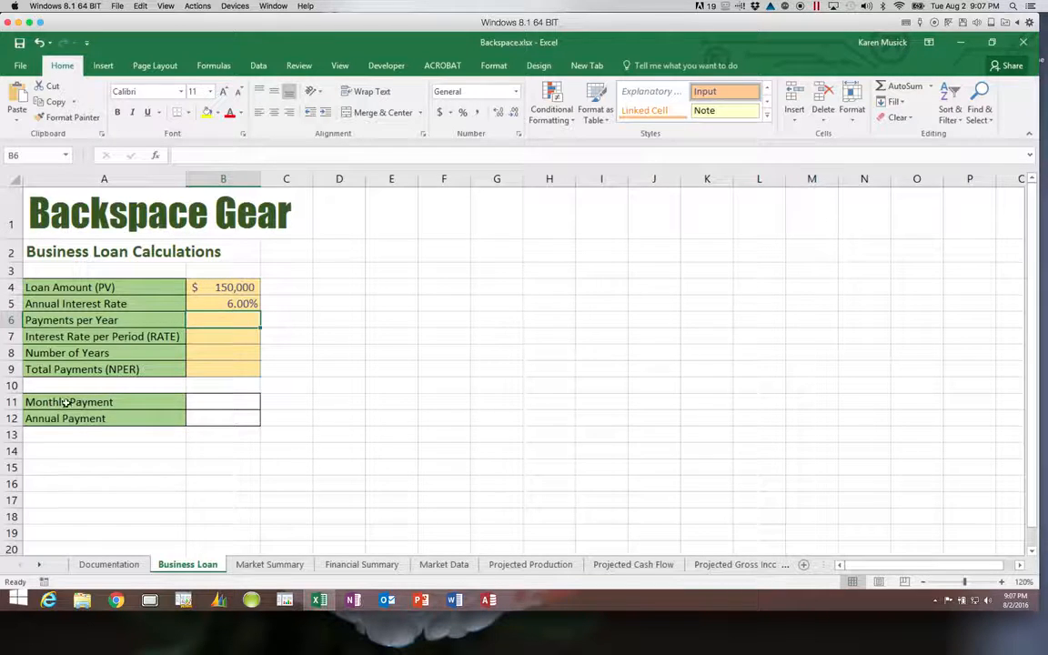
Set the Payments per Year in cell B6 to 12.
click(206, 321)
text(12)
key(Return)
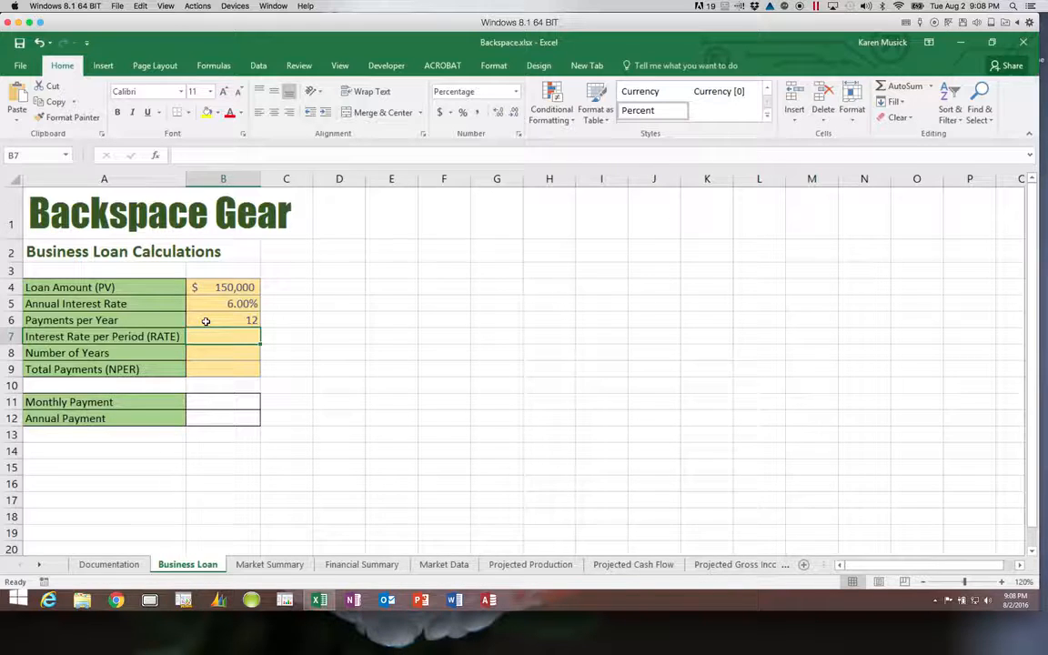
Calculate the Interest Rate per Period in B7 with the formula =B5/B6.
text(=)
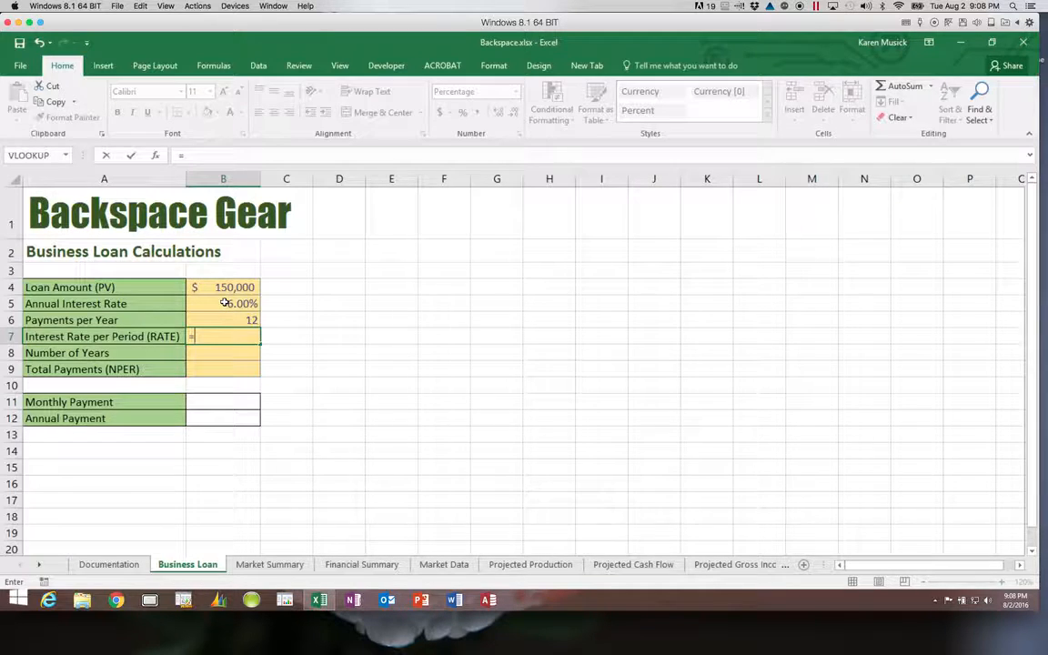
click(225, 303)
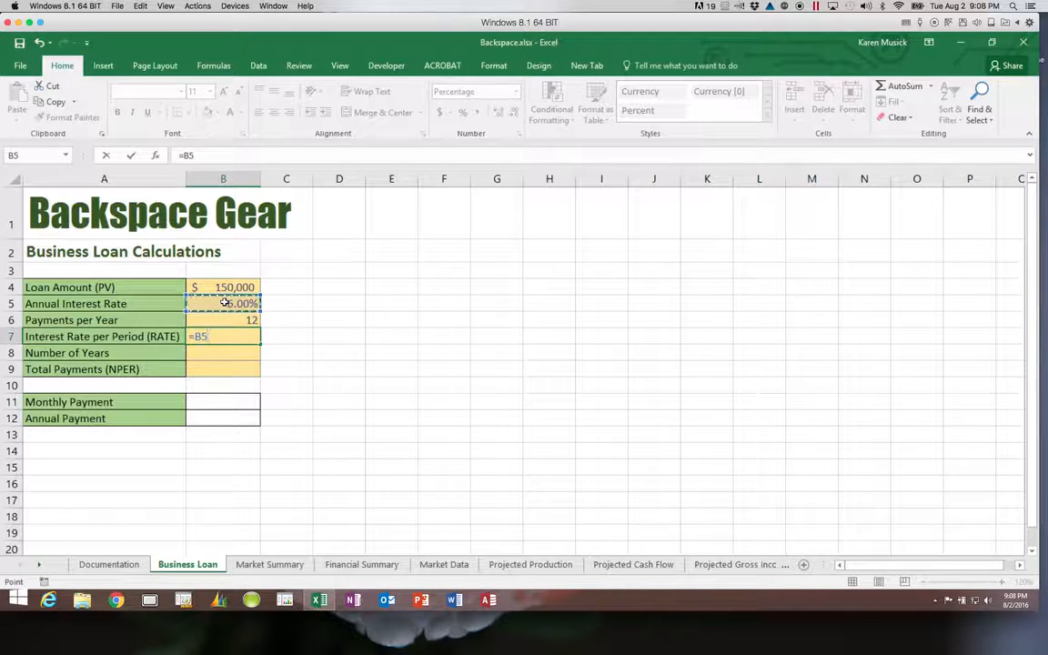
text(/)
click(224, 316)
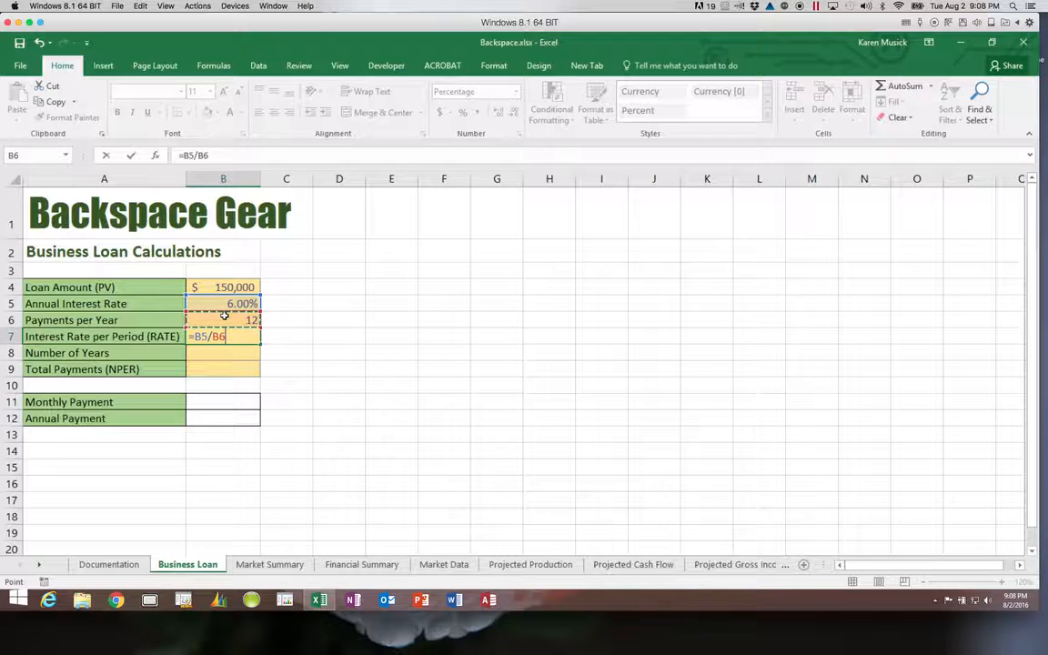
key(Return)
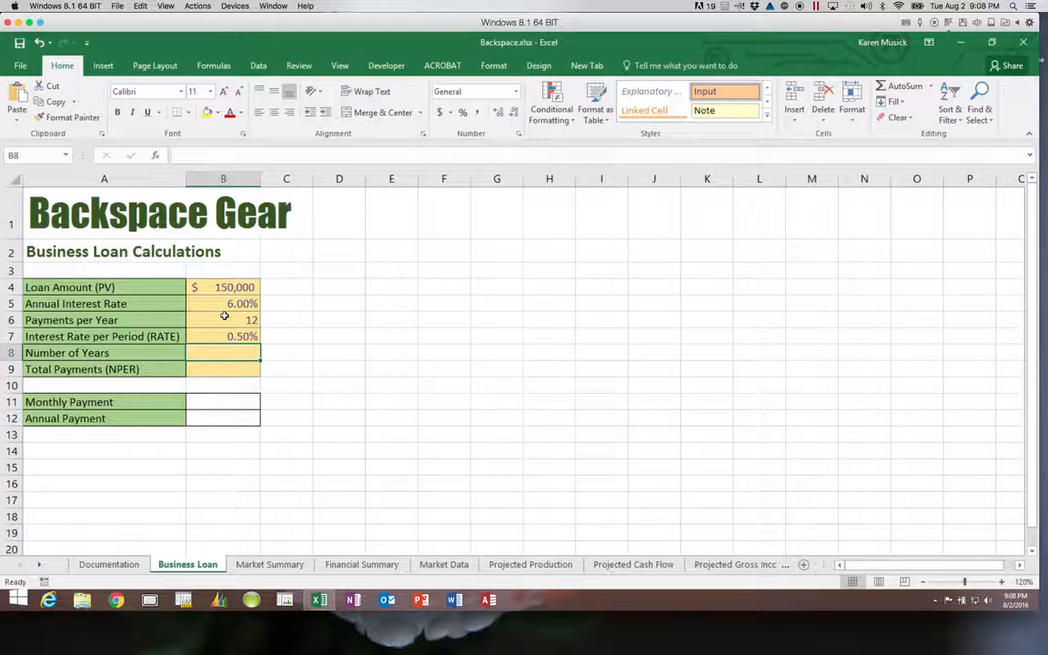
Append (APR) to the Annual Interest Rate label in cell A5.
click(159, 305)
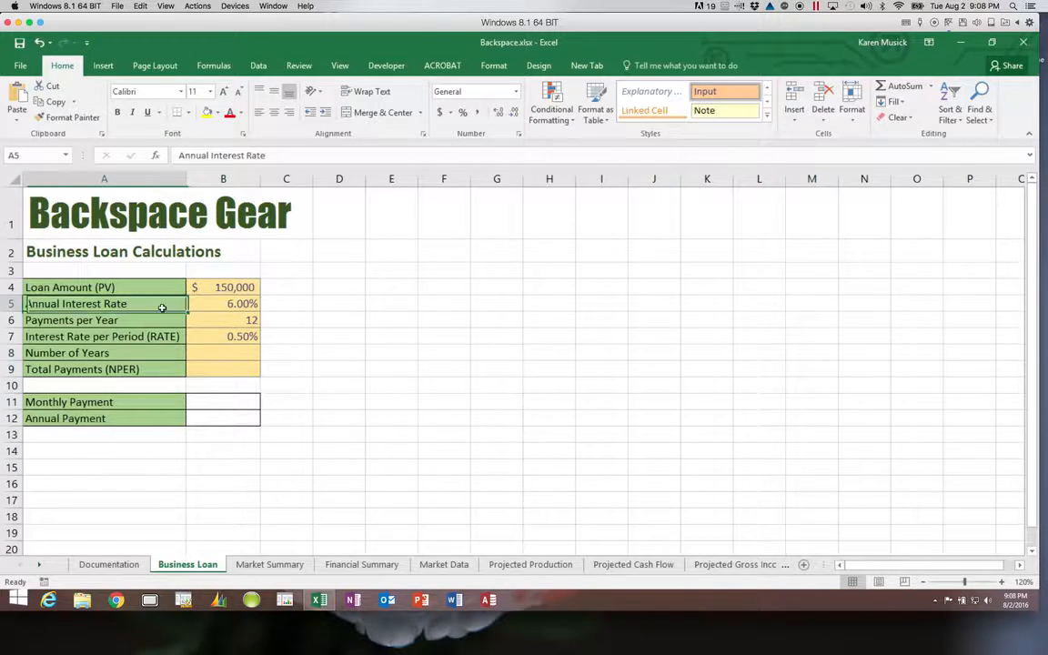
click(276, 157)
text((APR))
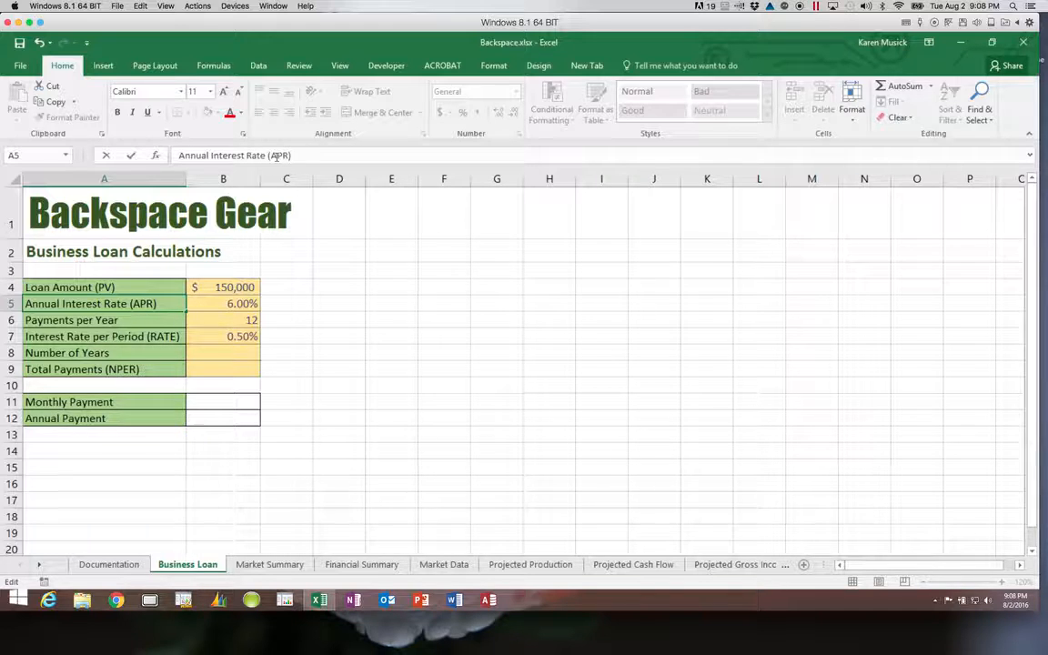
Set the Number of Years in cell B8 to 10.
click(249, 354)
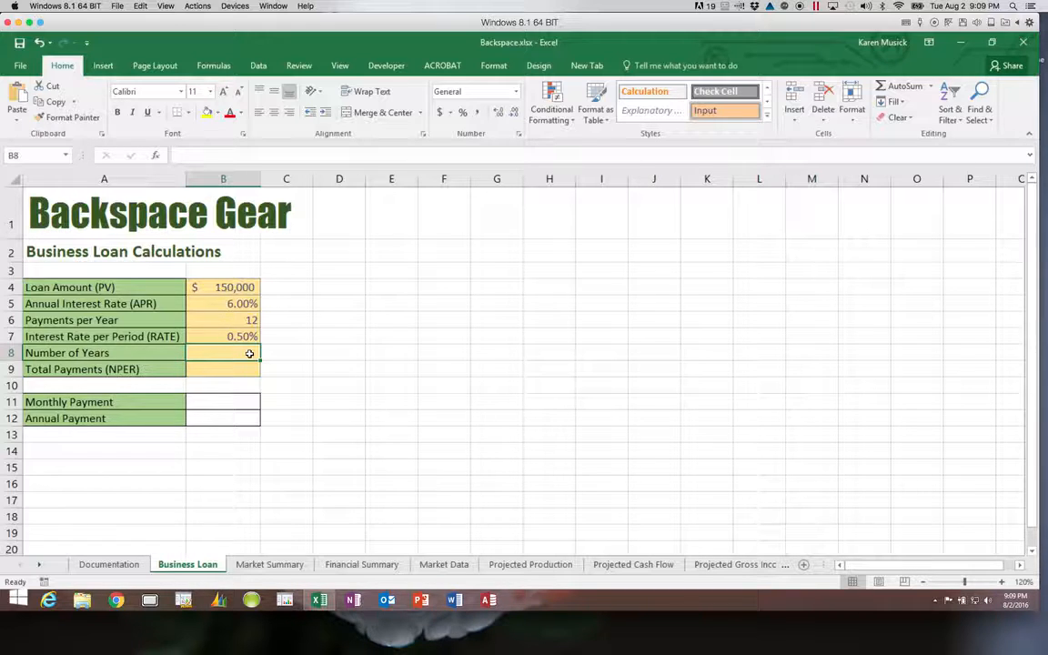
text(30)
key(Return)
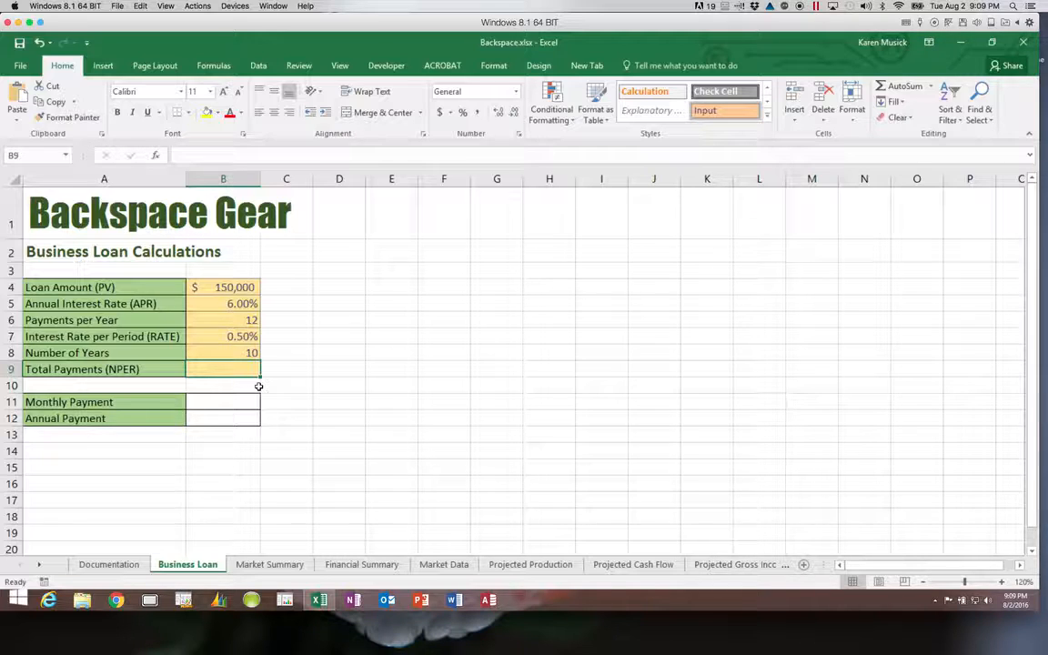
Calculate the Total Payments in B9 with the formula =B6*B8.
text(=)
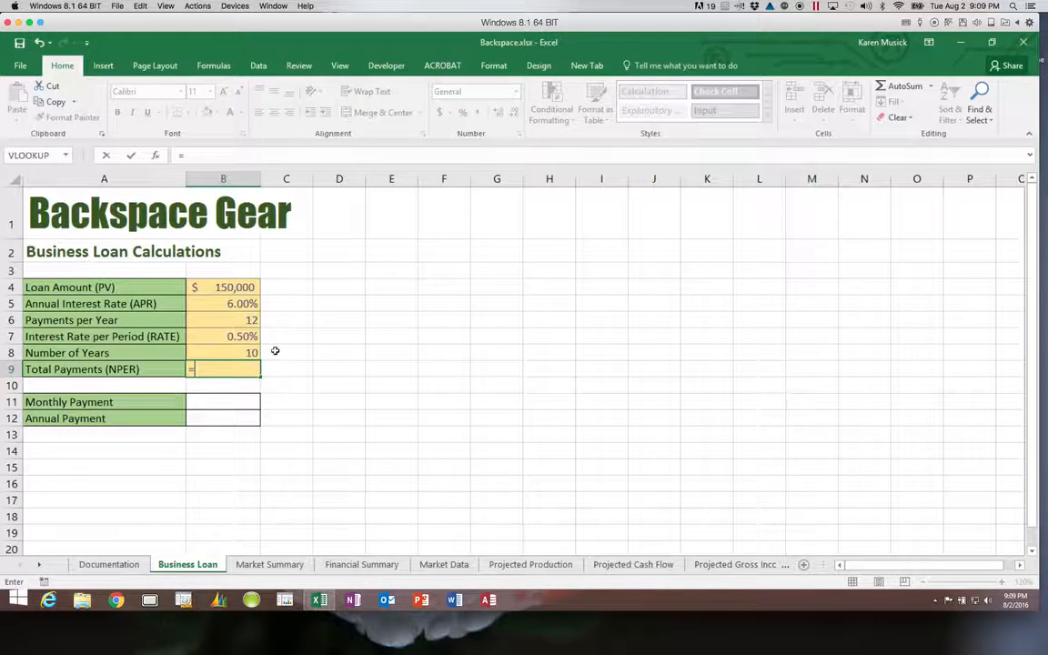
click(250, 321)
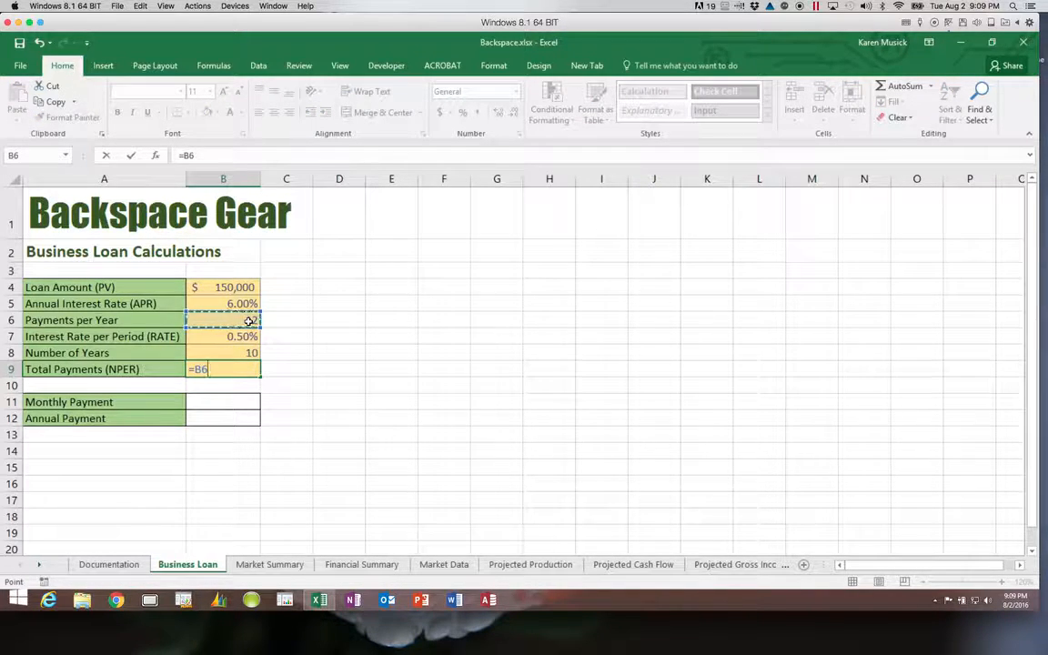
text(*)
click(240, 352)
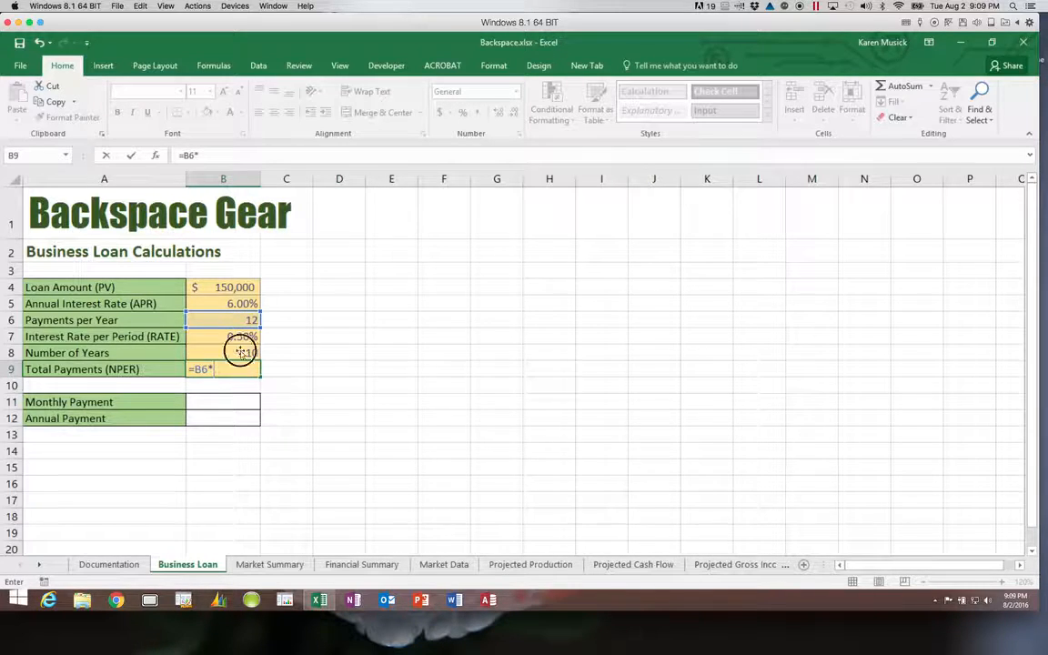
key(Return)
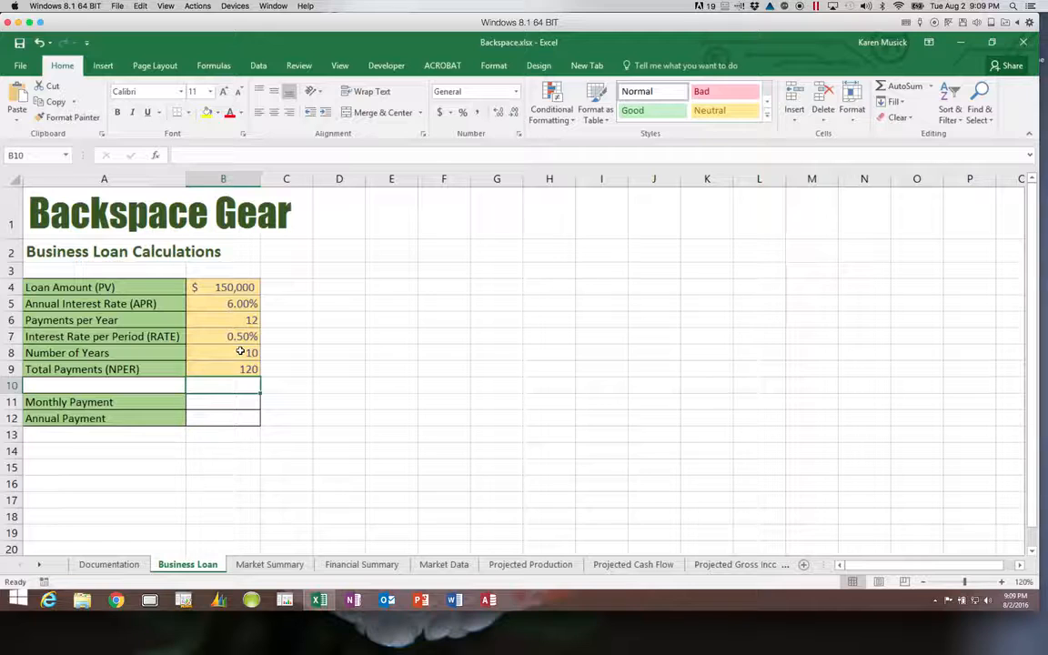
Insert the financial PMT function in the Monthly Payment cell B11, keeping its arguments dialog clear of the loan values.
click(224, 403)
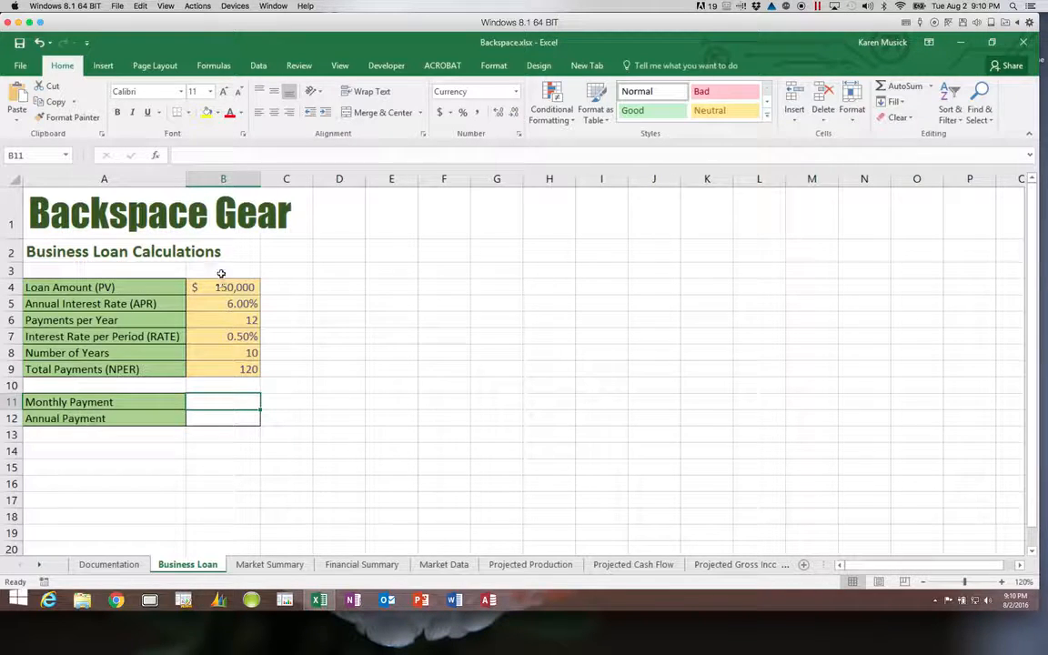
click(215, 65)
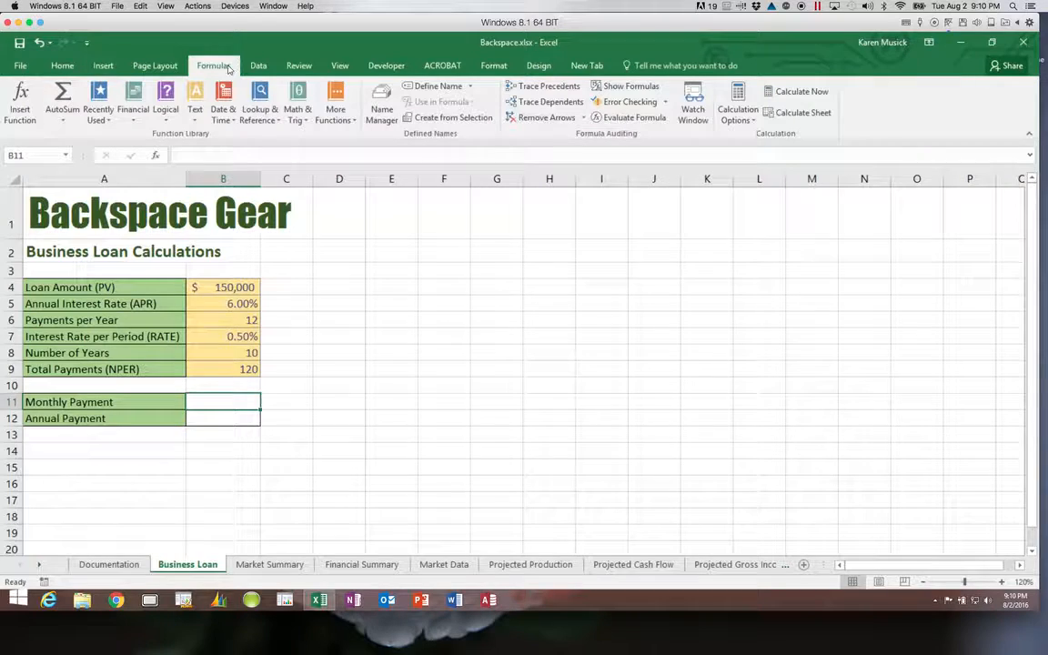
click(135, 117)
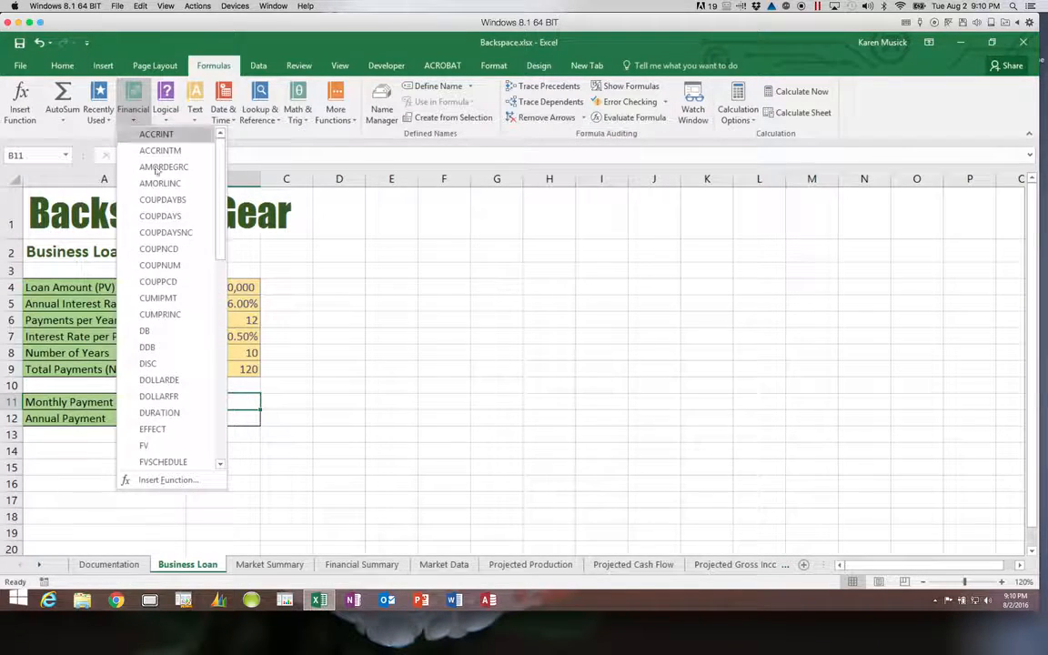
click(218, 366)
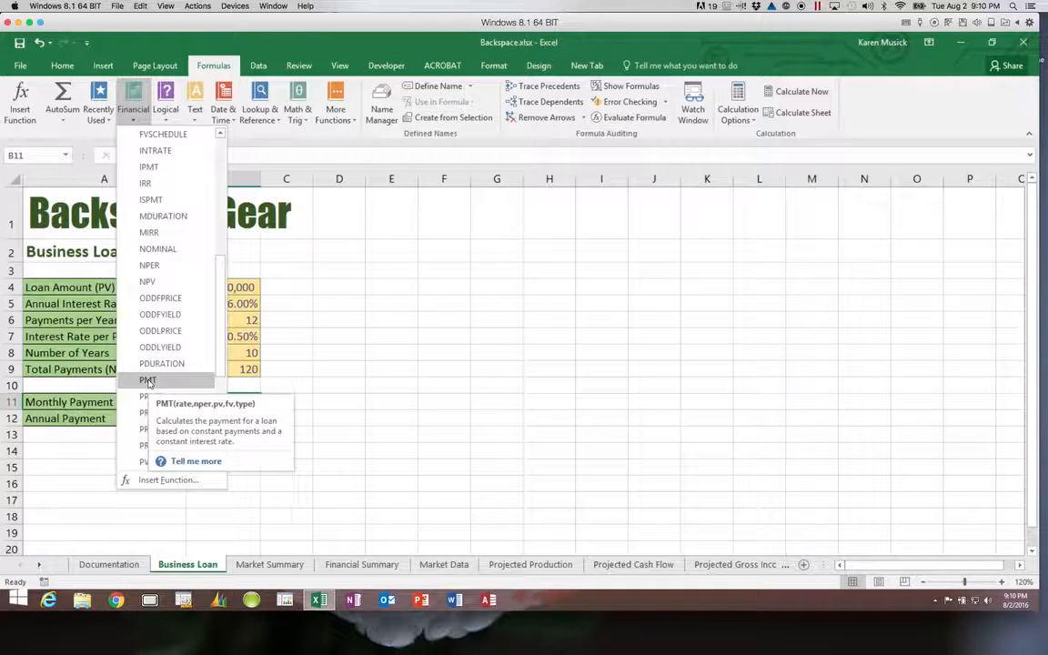
click(148, 380)
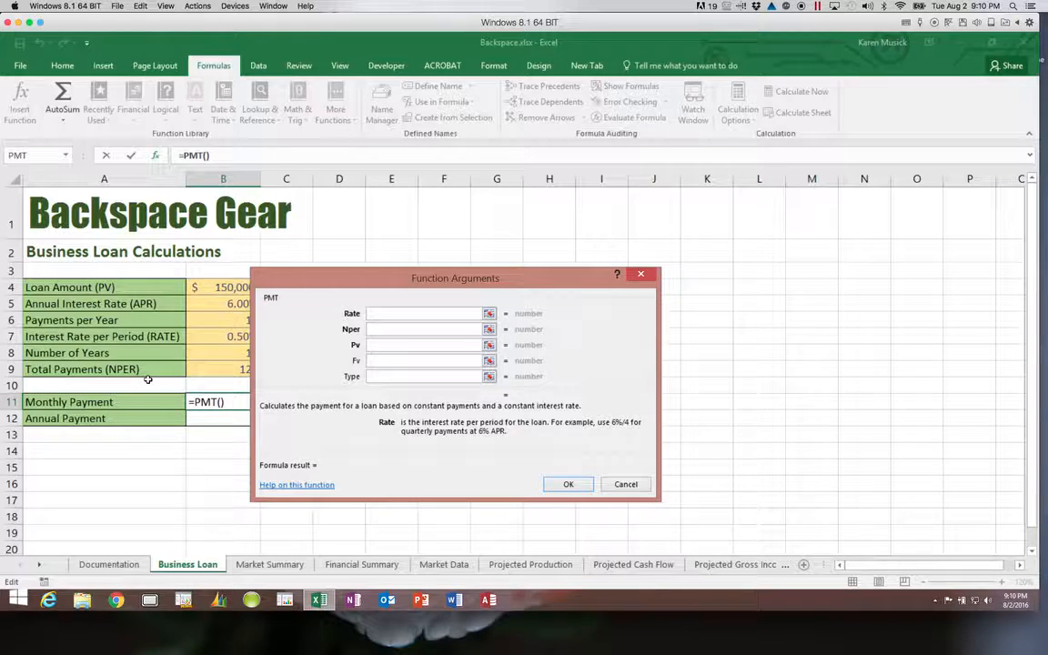
drag(306, 280, 357, 266)
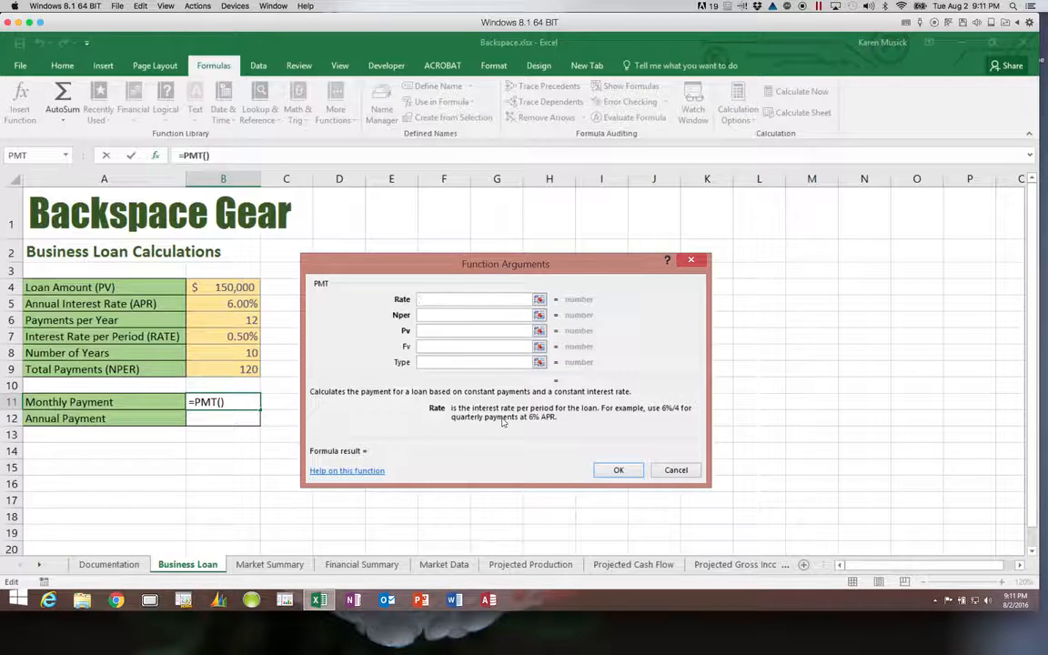
Complete the Monthly Payment PMT function with Rate B7, Nper B9 and Pv B4, leaving Fv and Type empty.
click(420, 299)
click(246, 337)
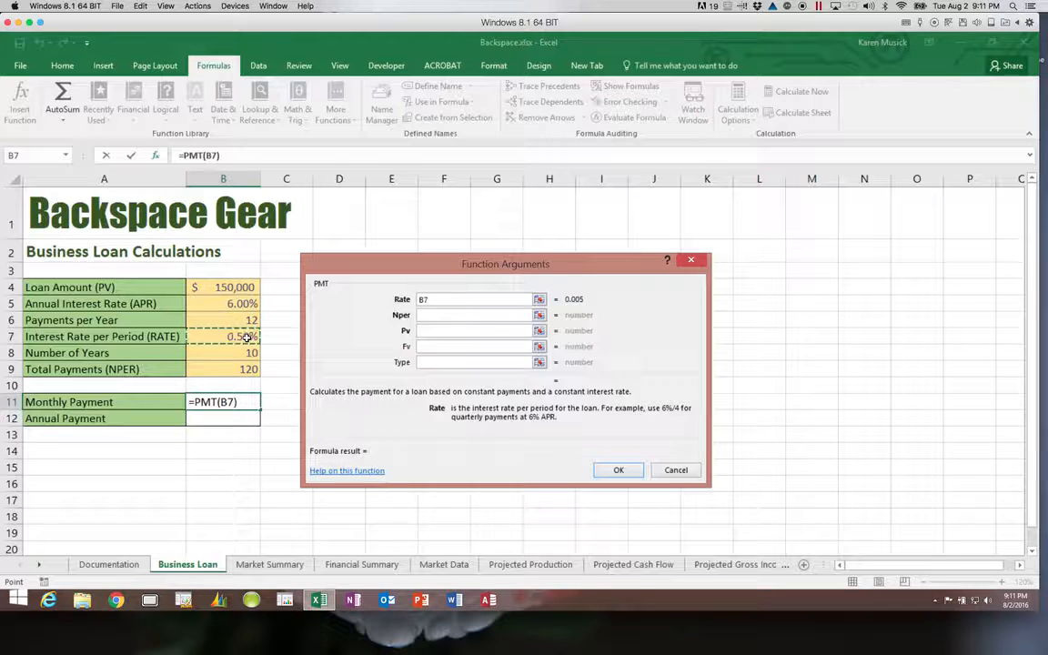
key(Tab)
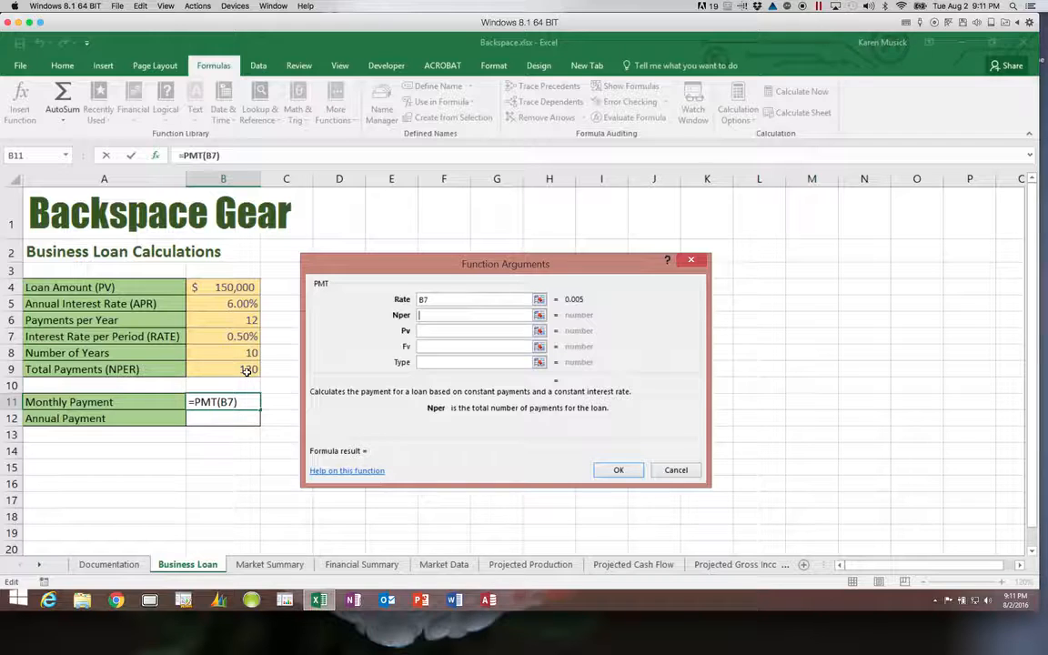
click(246, 370)
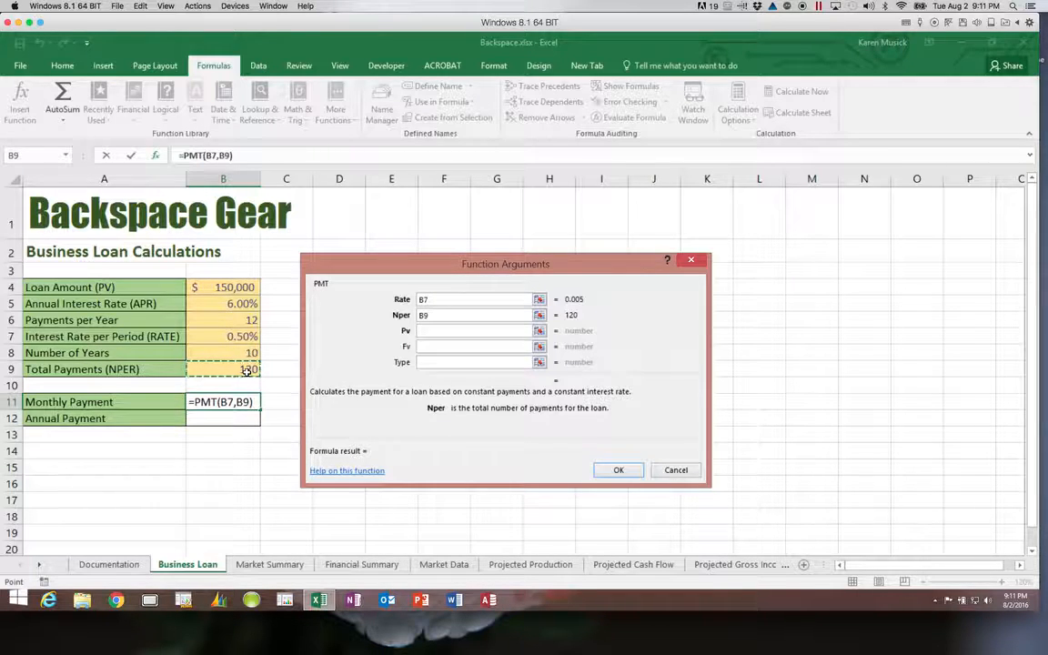
key(Tab)
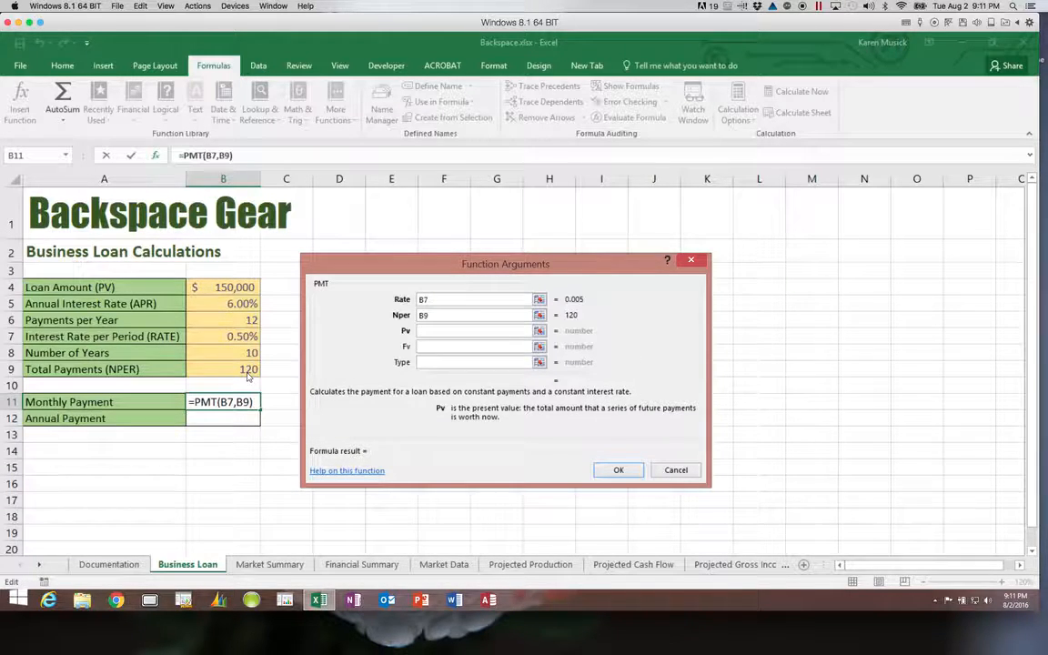
click(224, 292)
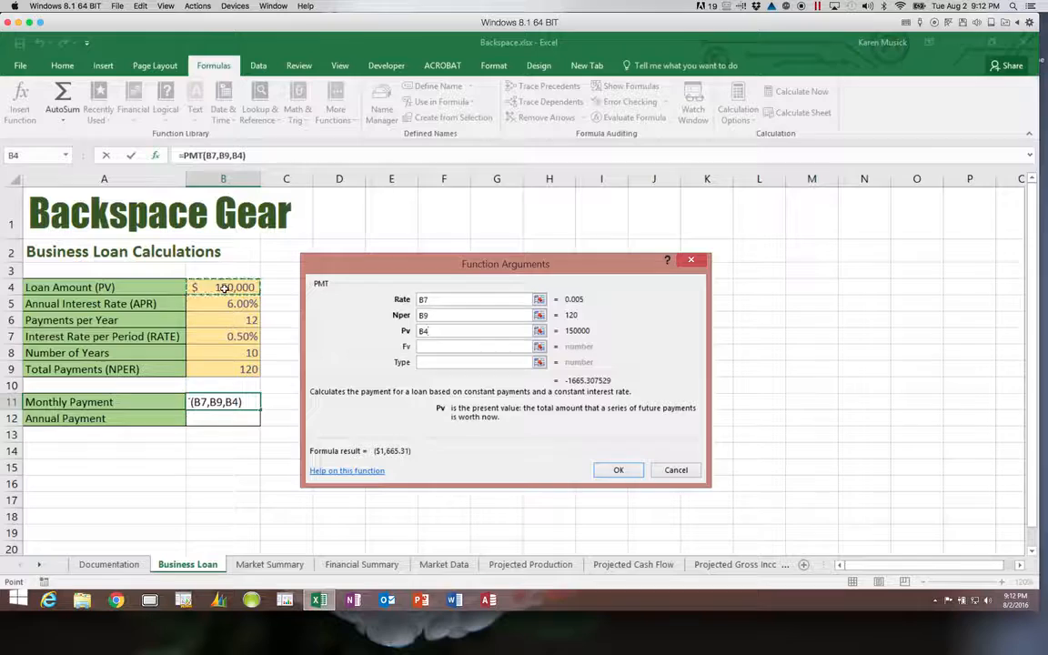
key(Tab)
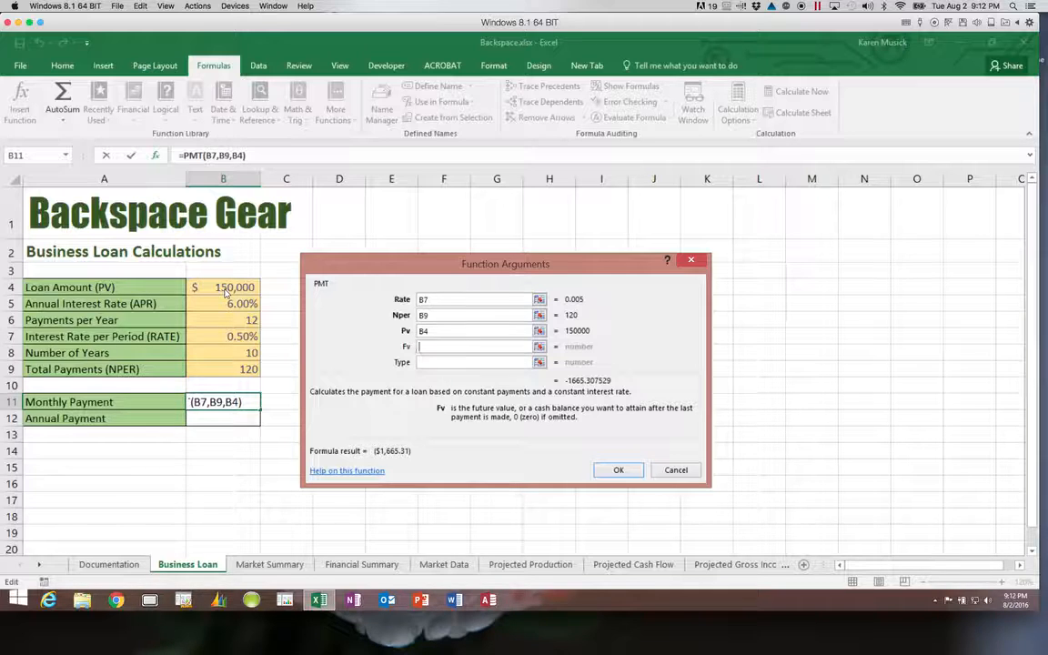
key(Tab)
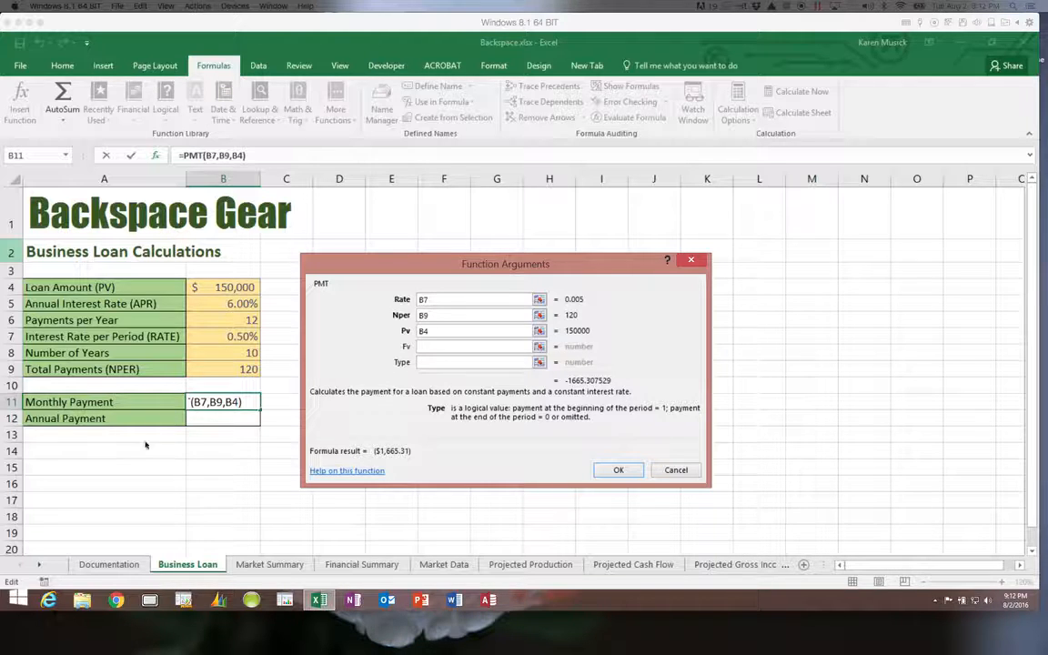
click(610, 470)
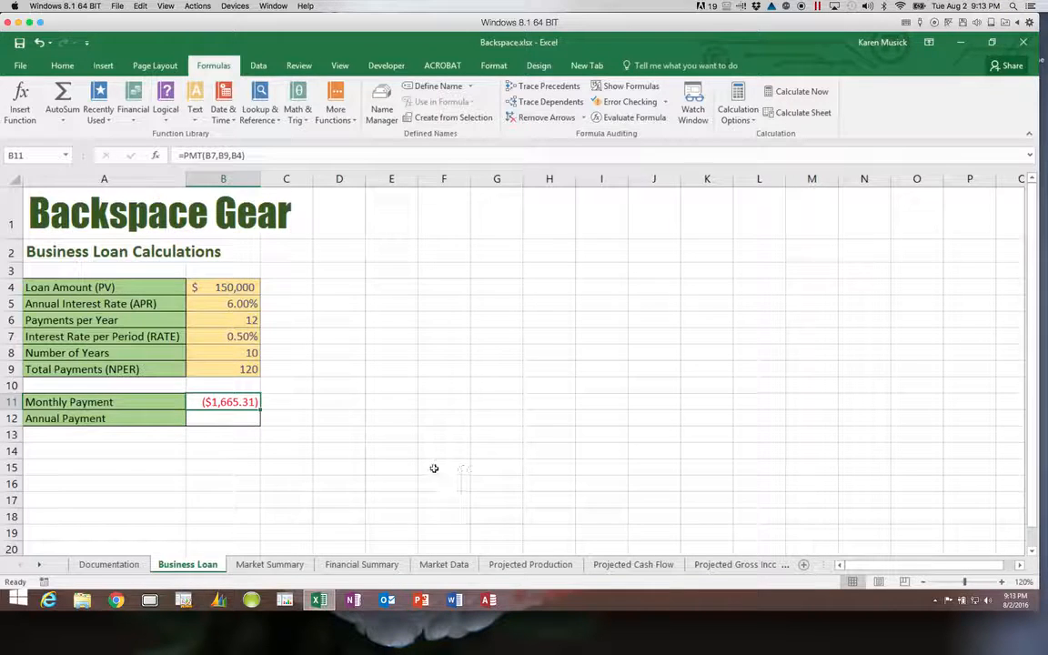
Calculate the Annual Payment in B12 with the formula =B11*B6.
click(246, 421)
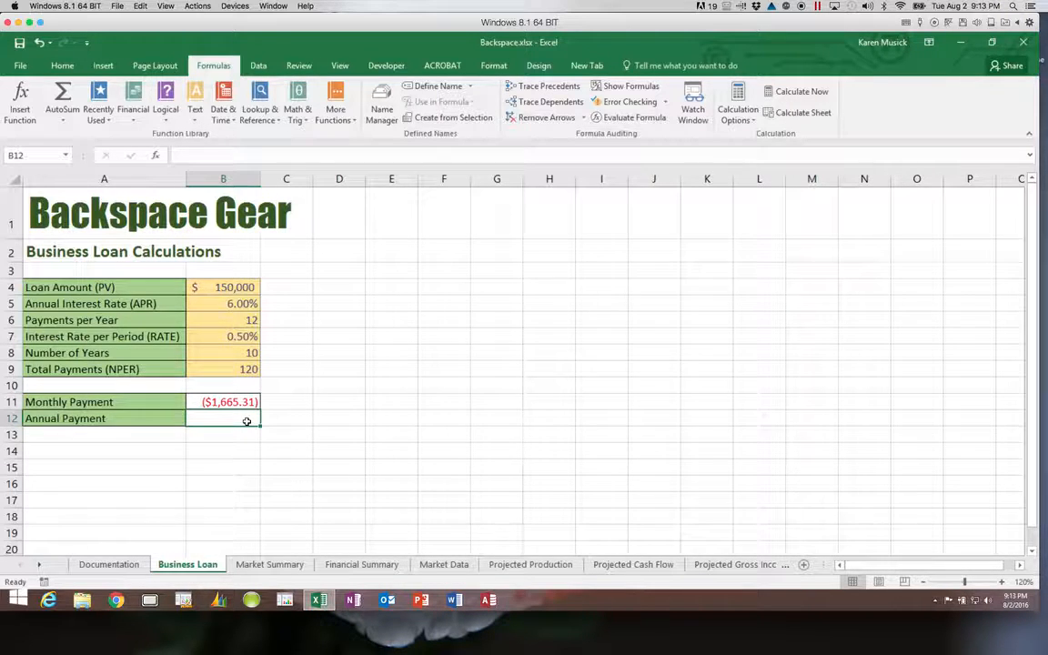
text(=)
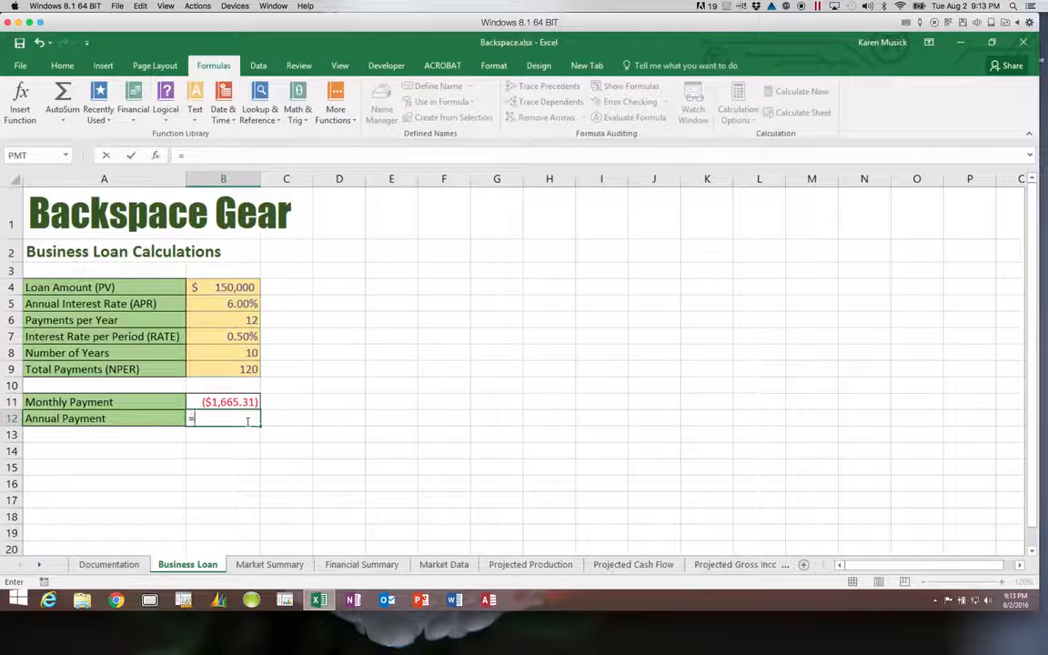
click(248, 403)
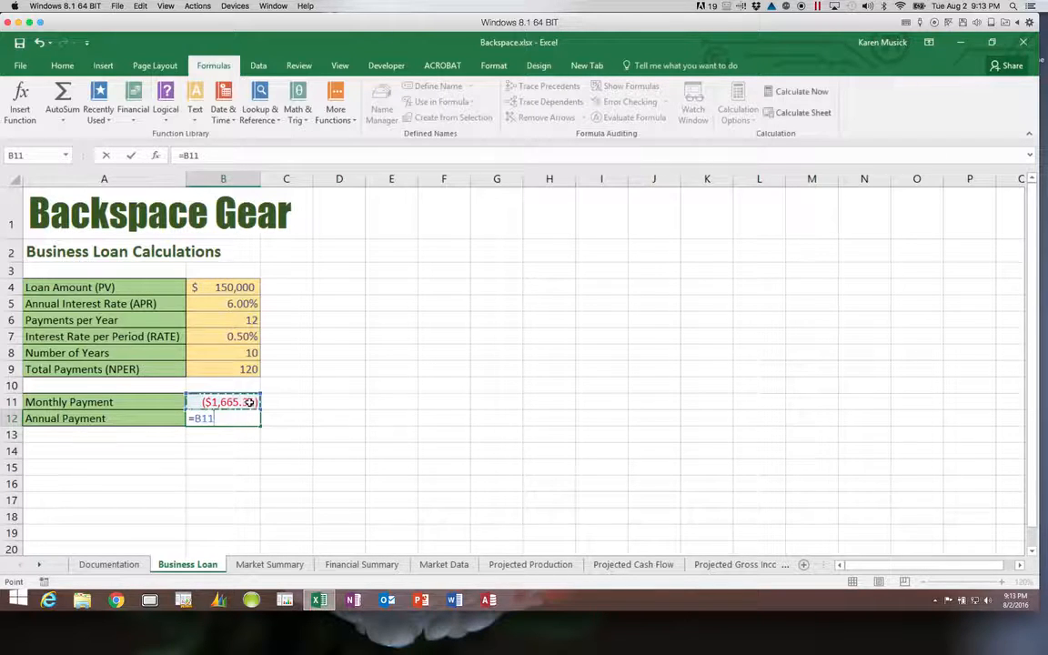
text(*)
click(229, 318)
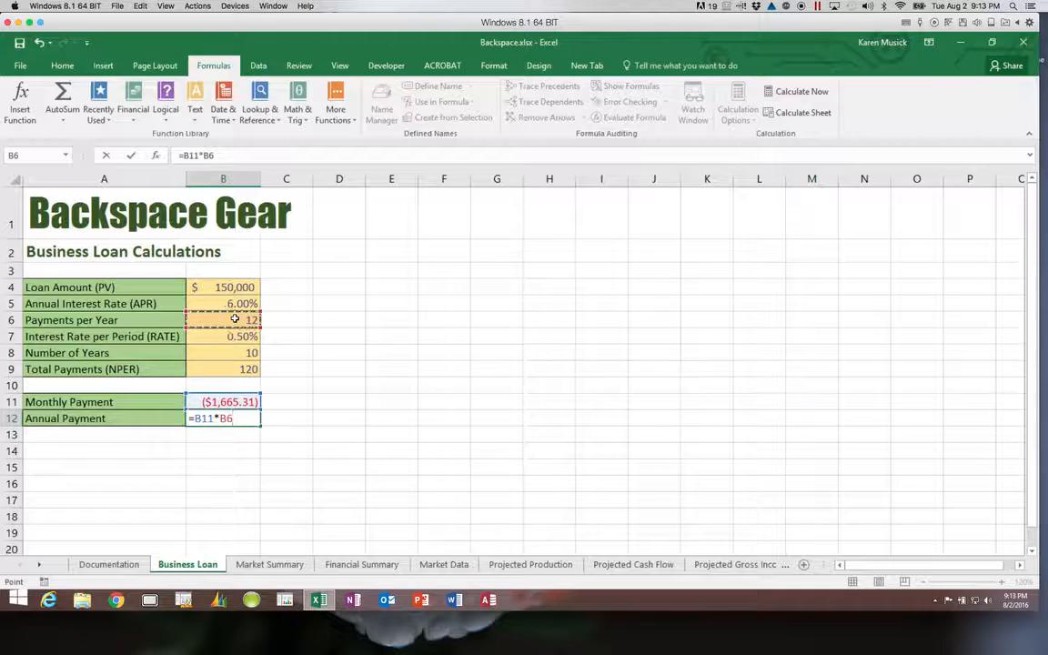
key(Return)
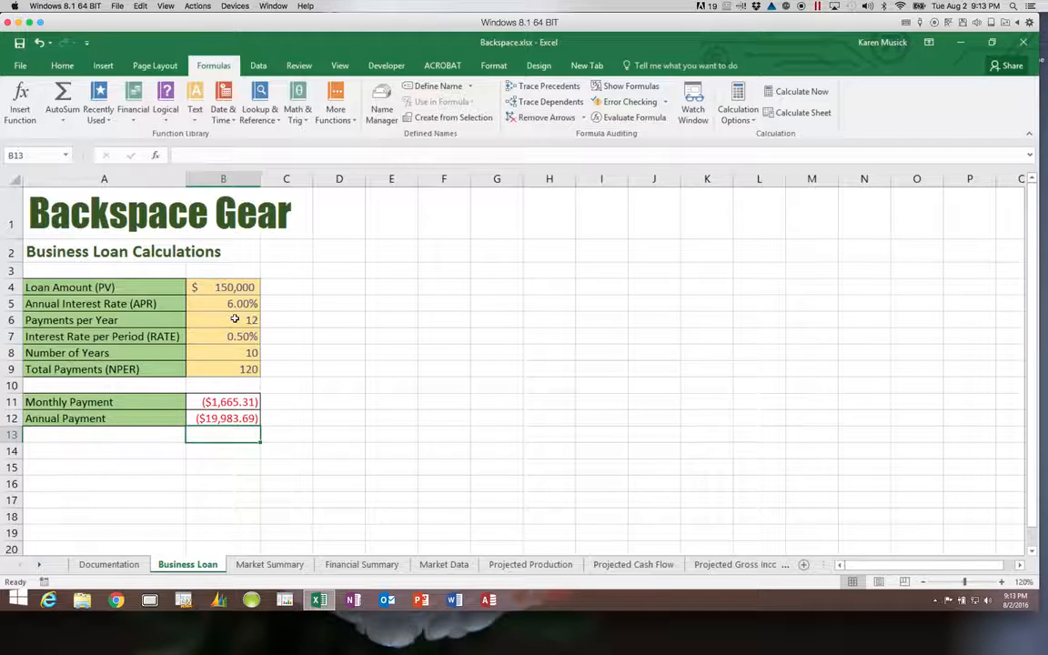
Insert a second financial PMT function in cell C11, moving its arguments dialog clear of the loan data.
click(283, 404)
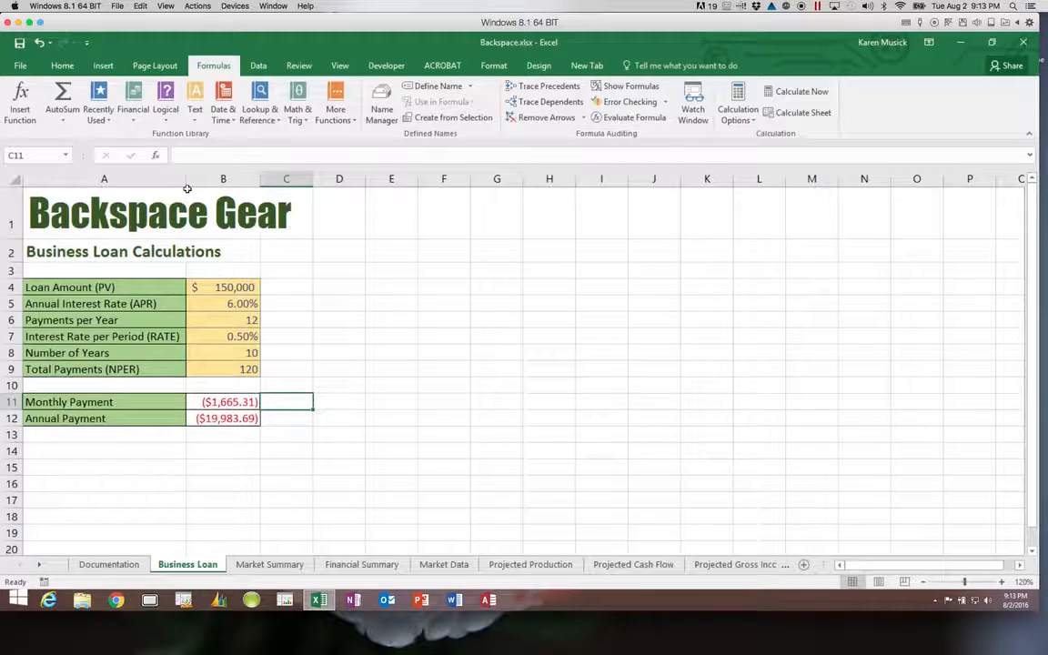
click(132, 116)
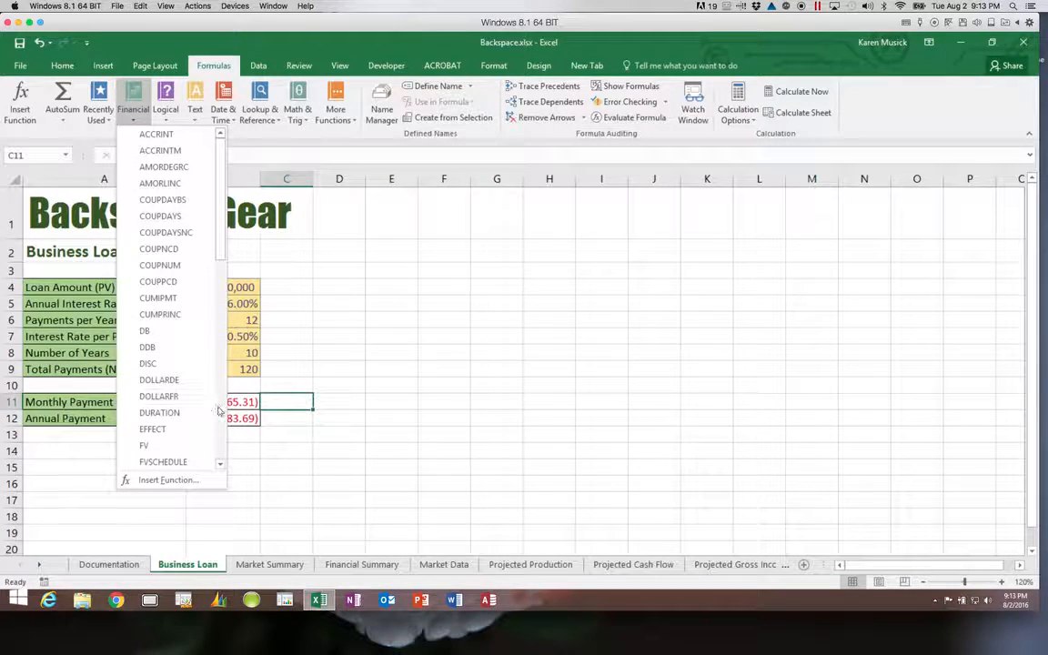
scroll(203, 375, down, 7)
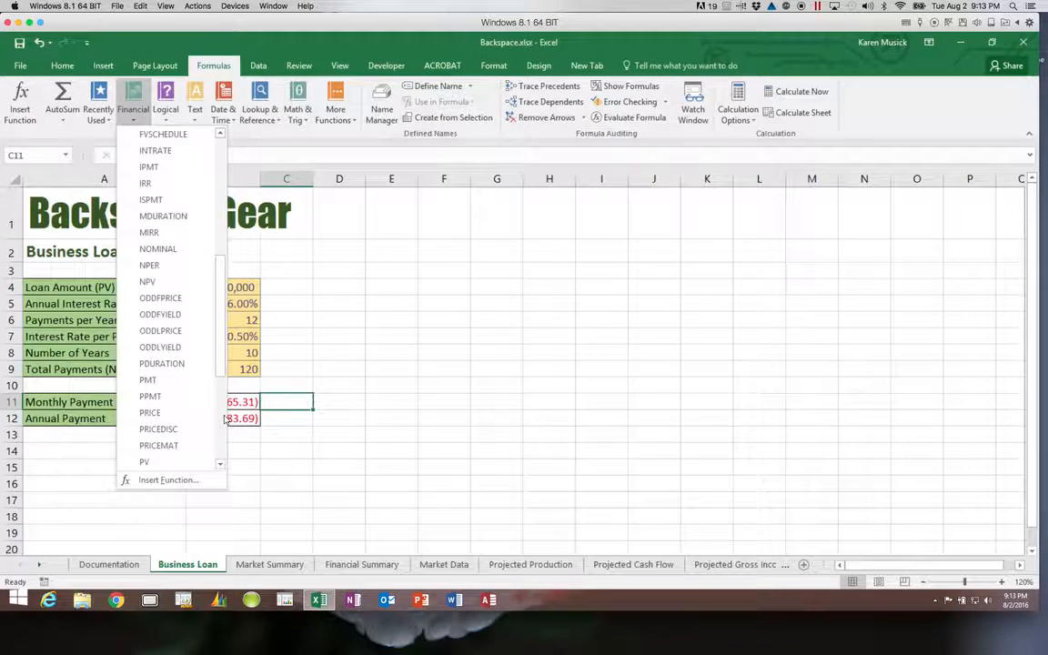
click(182, 380)
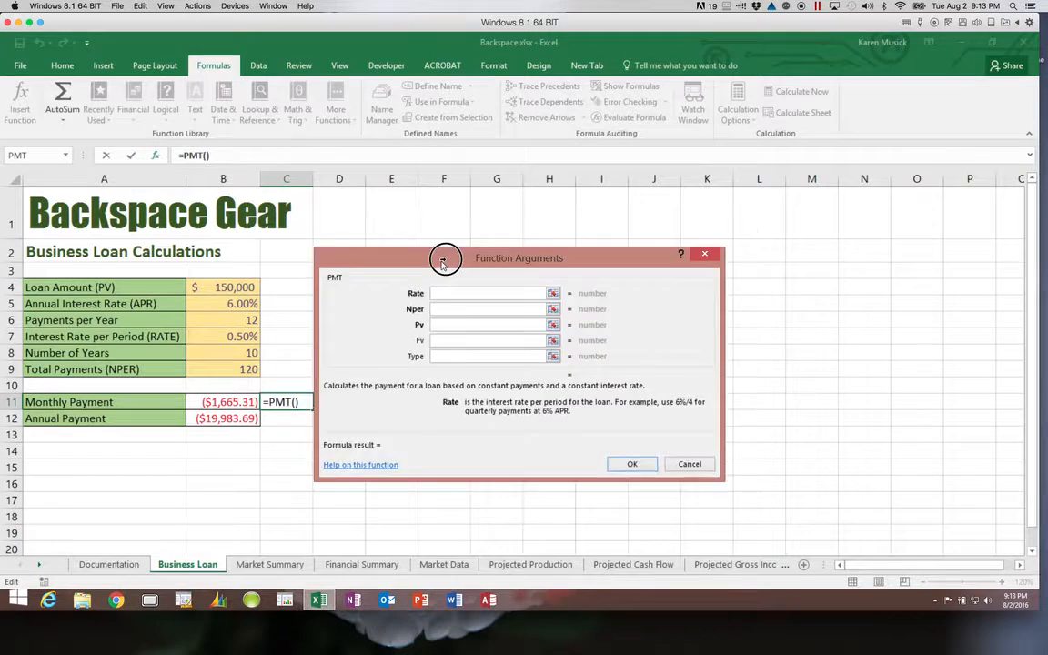
drag(443, 258, 489, 232)
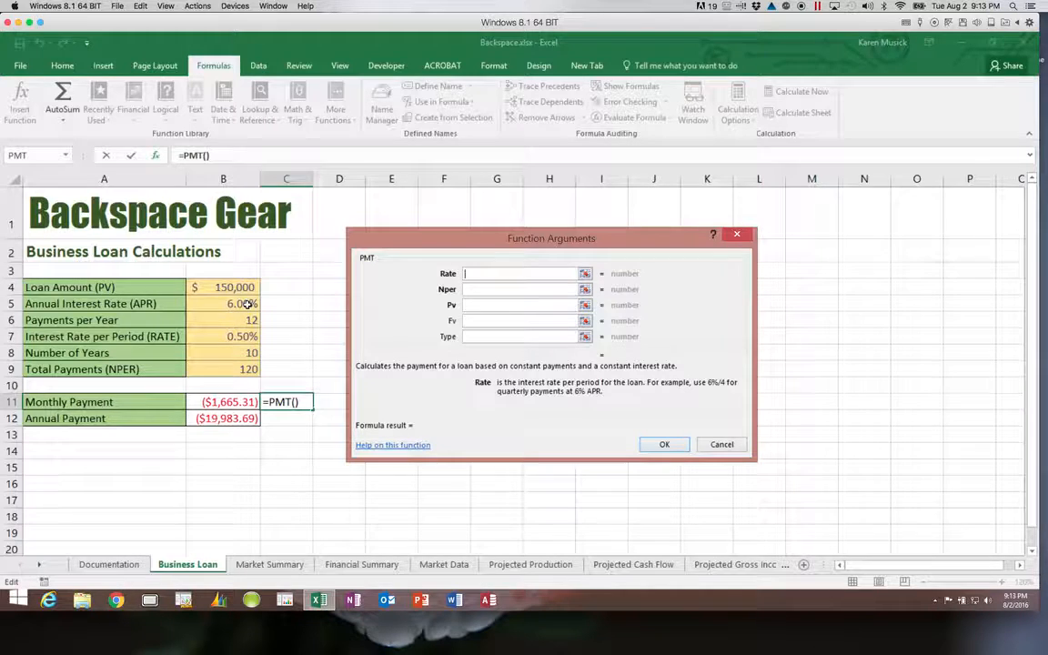
Set the C11 PMT function's Rate argument to B5/B6 and its Nper argument to B8*B6.
click(248, 304)
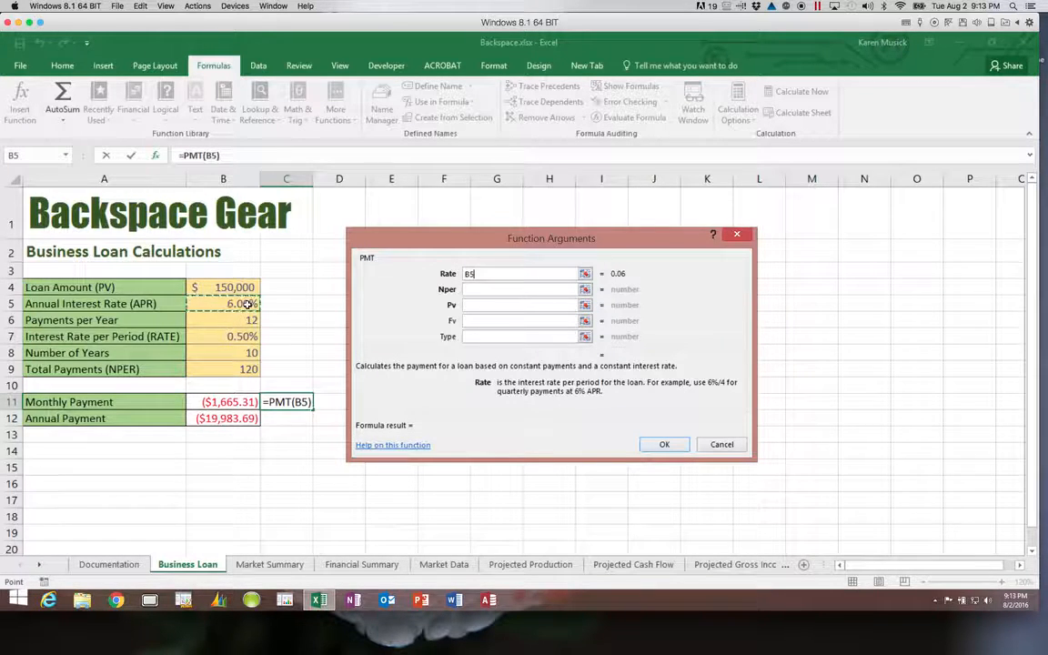
text(/)
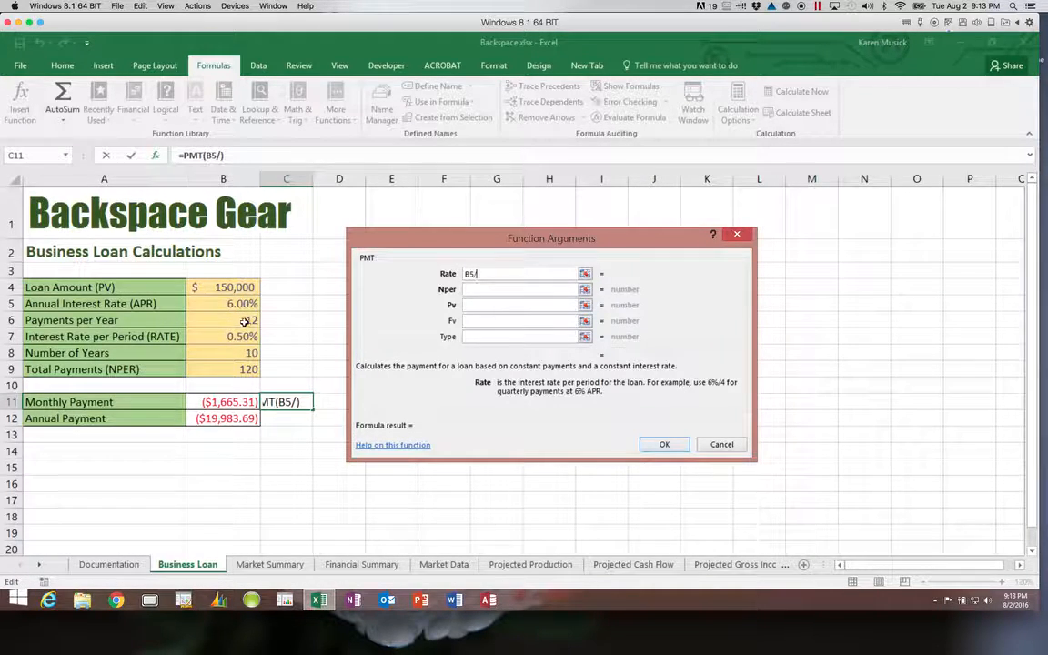
click(244, 320)
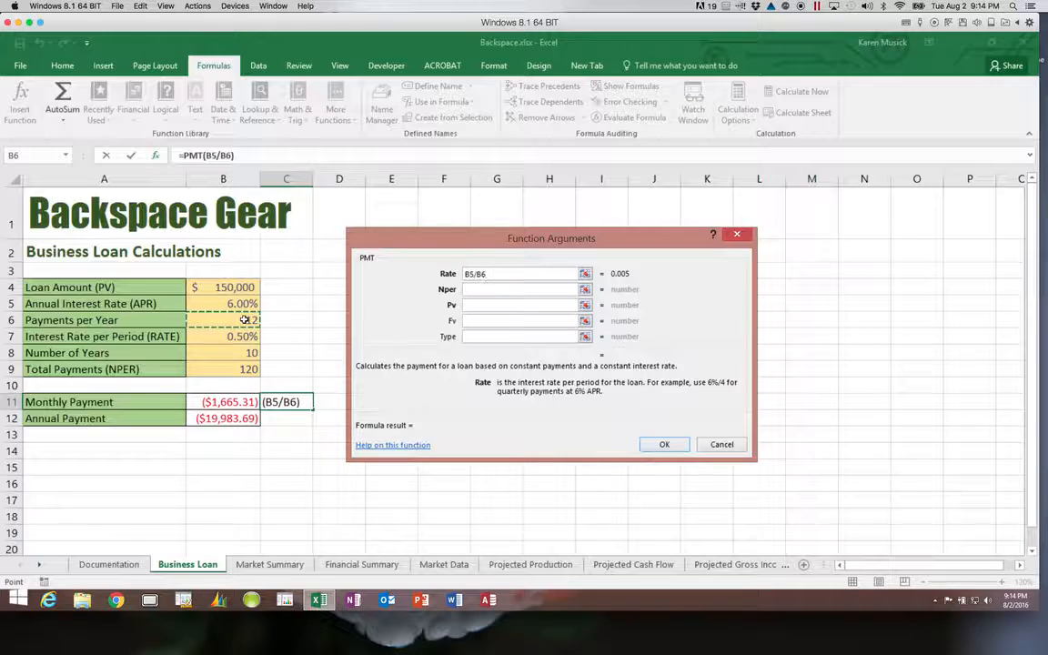
click(467, 289)
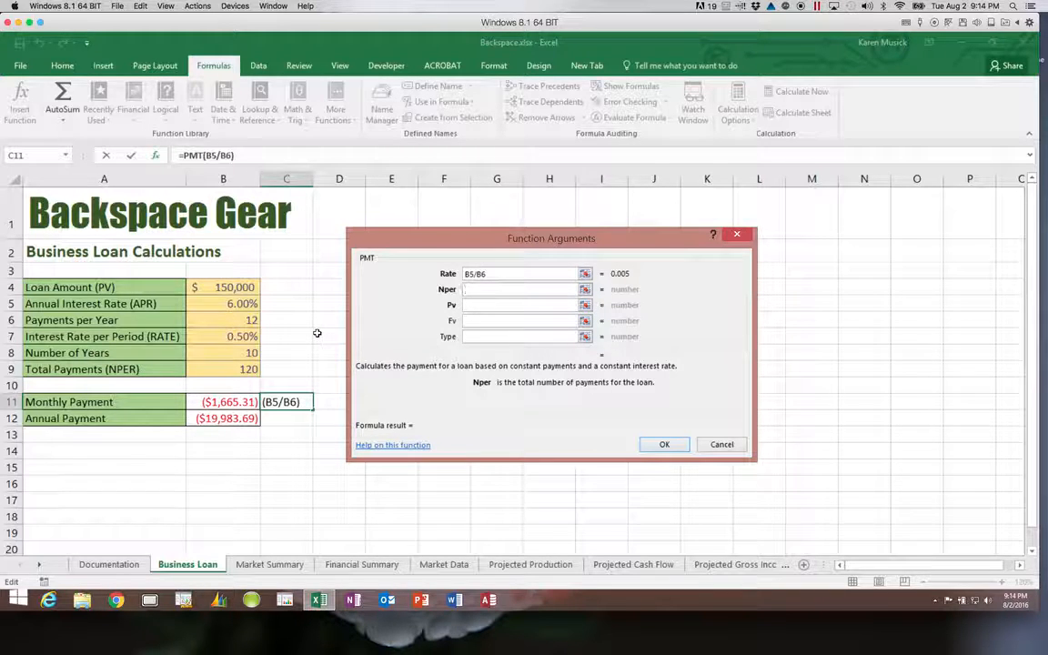
click(252, 354)
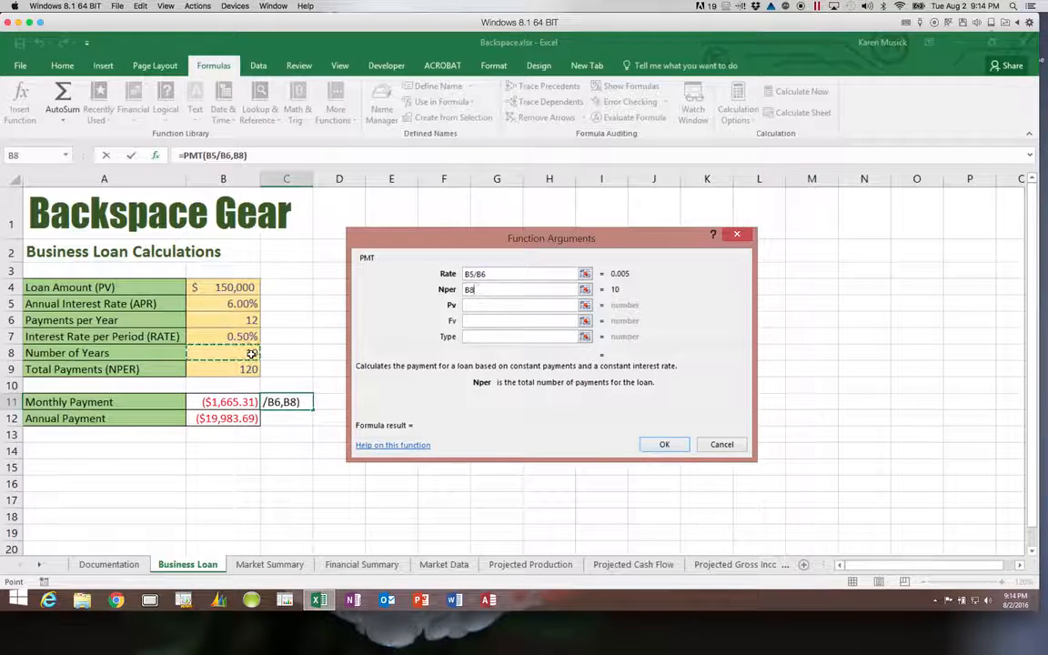
text(*)
click(253, 321)
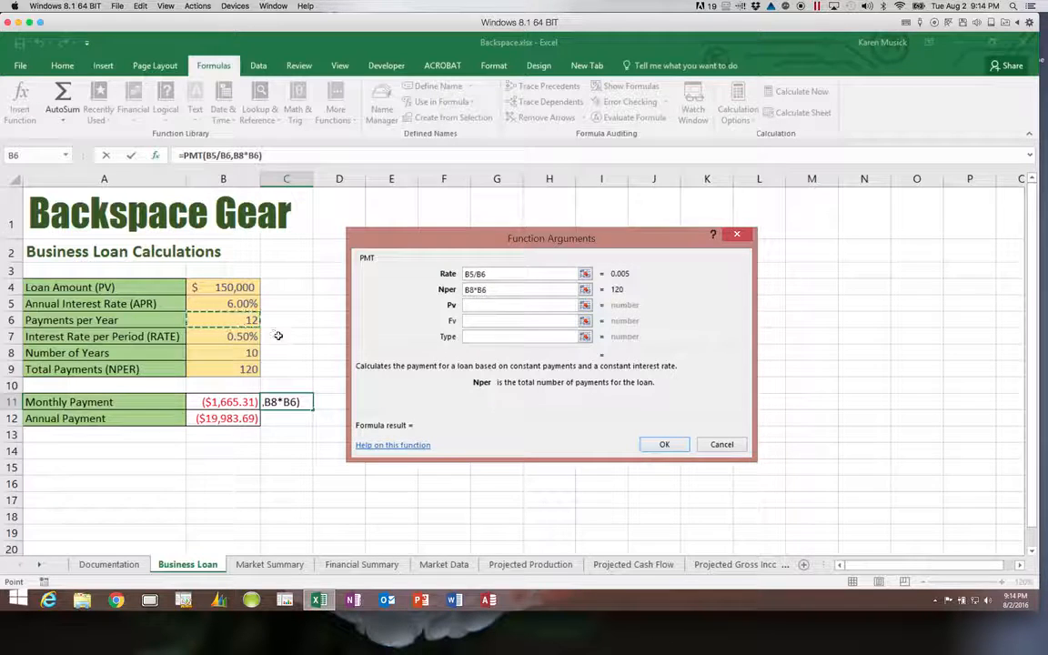
Set the C11 PMT function's Pv argument to the loan amount in B4 and finish the formula.
click(467, 306)
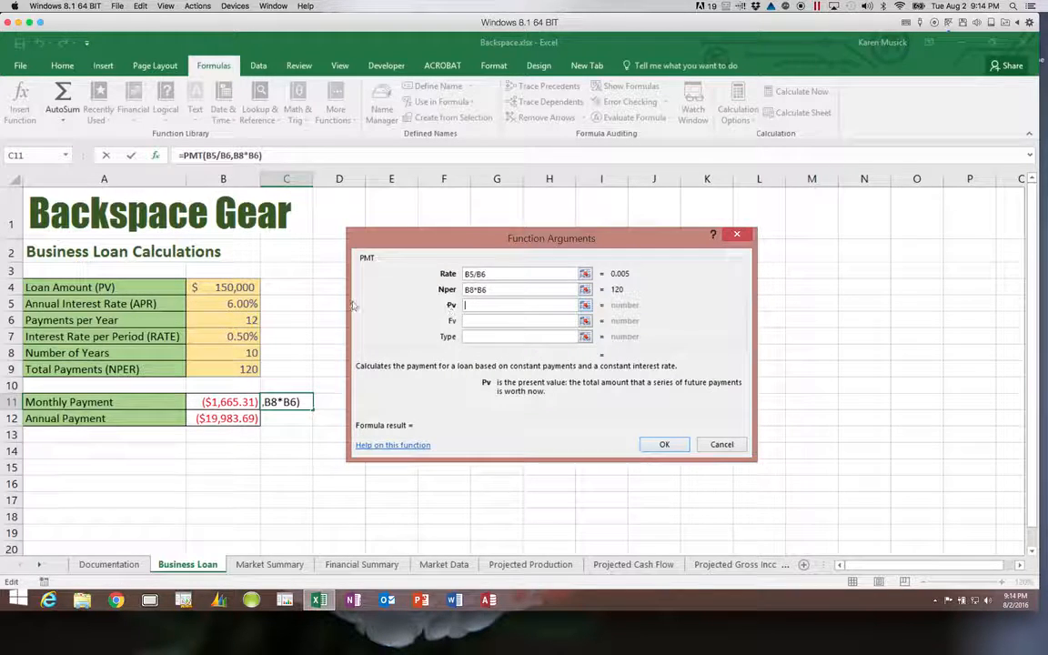
click(241, 288)
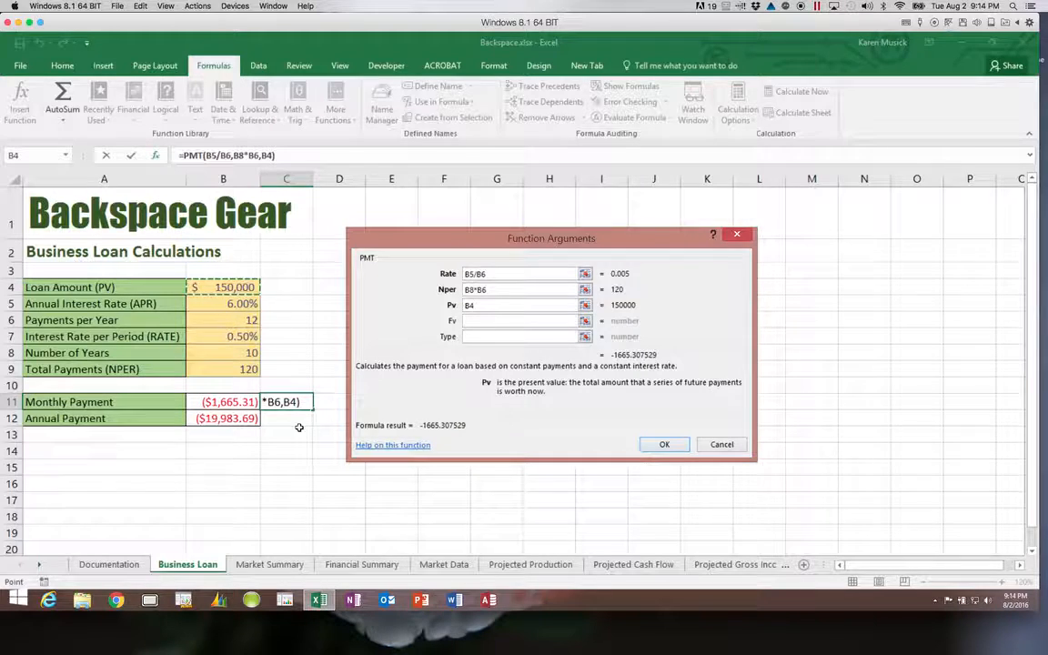
click(659, 444)
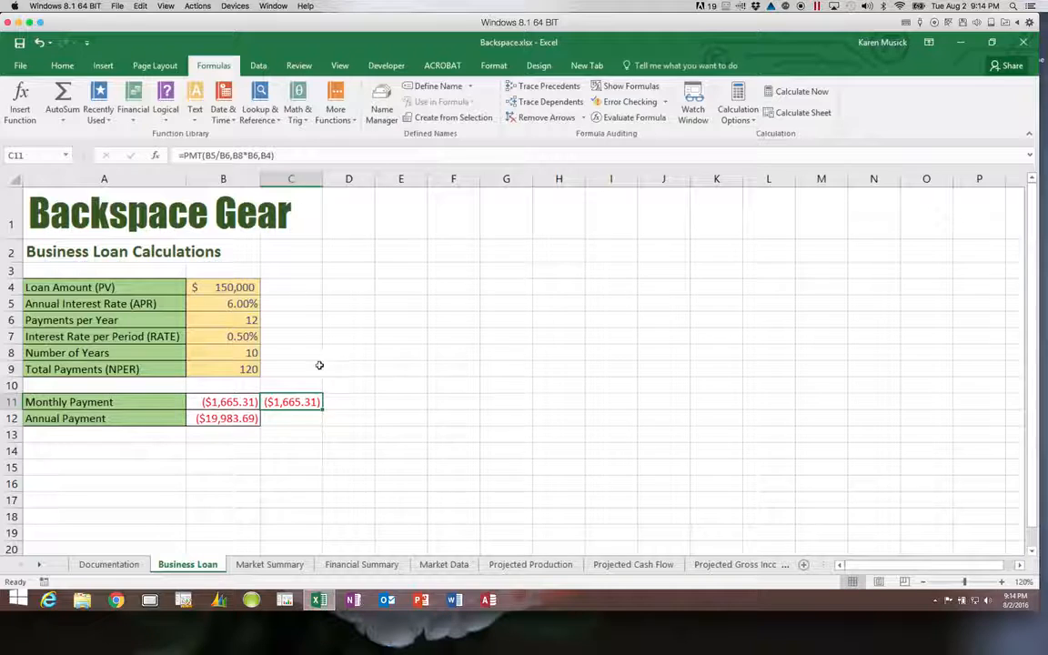
Compare the rate and total payments formulas in B7 and B9 with the arguments of the PMT function in C11.
click(250, 337)
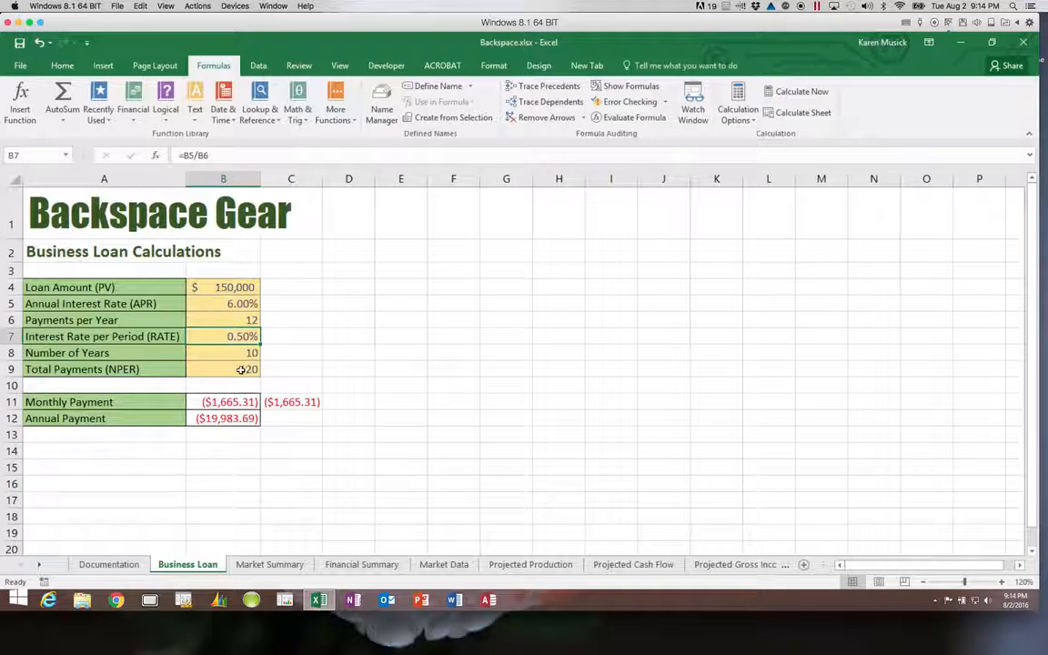
click(238, 368)
click(223, 336)
click(223, 369)
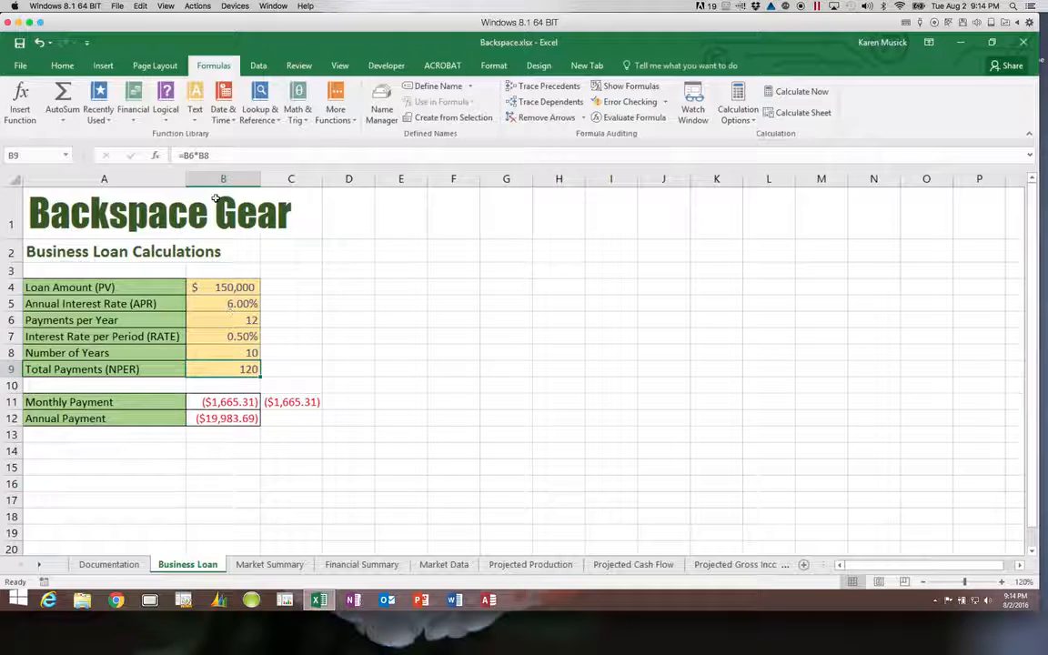
click(292, 402)
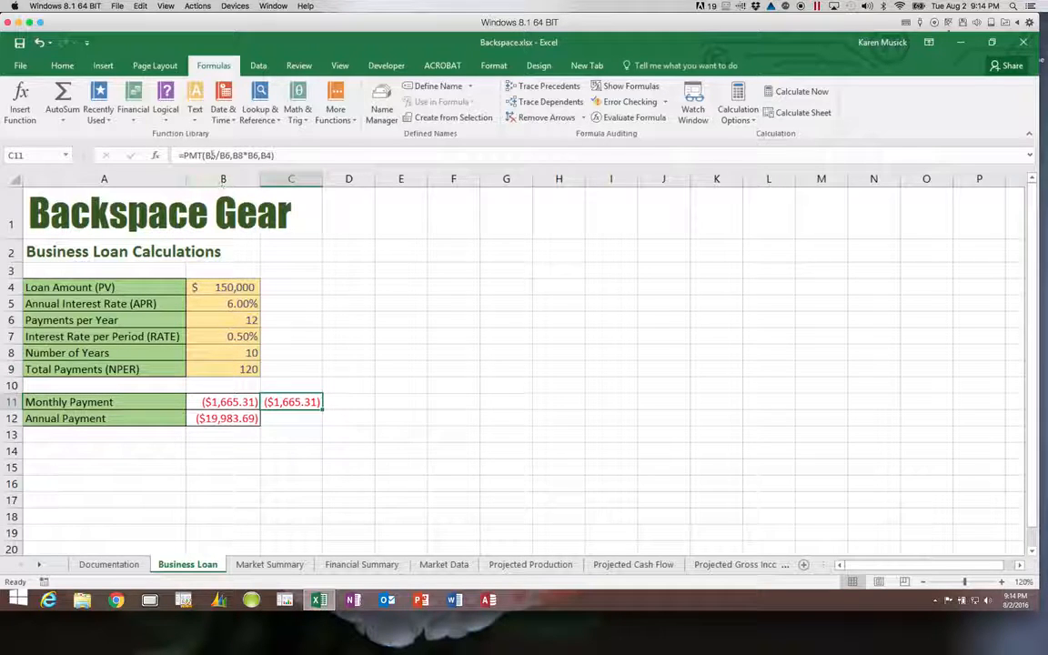
click(156, 156)
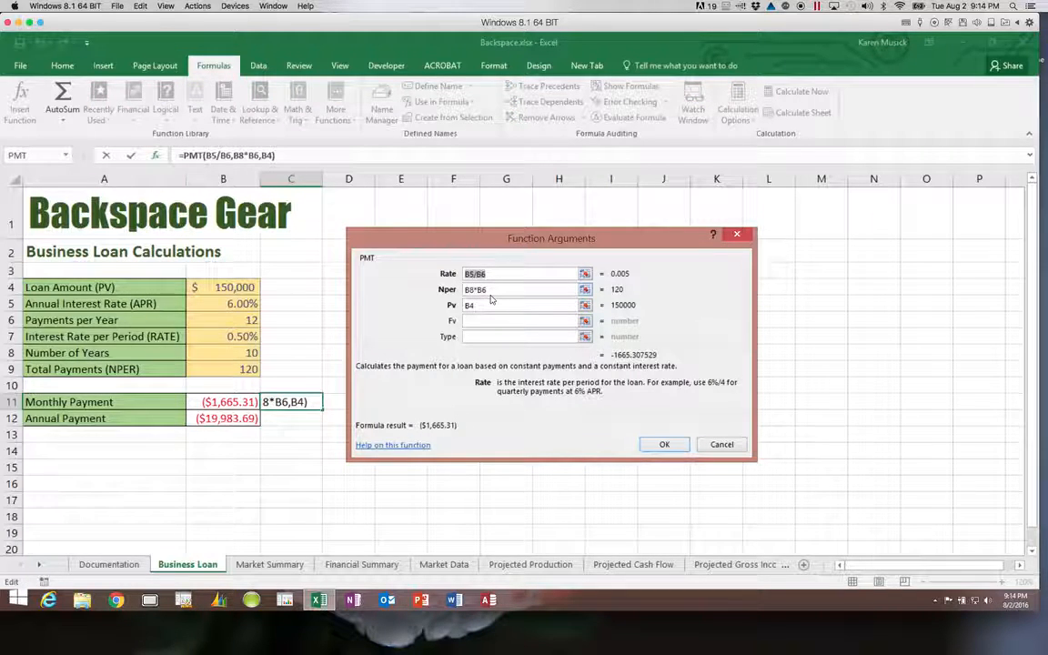
click(656, 446)
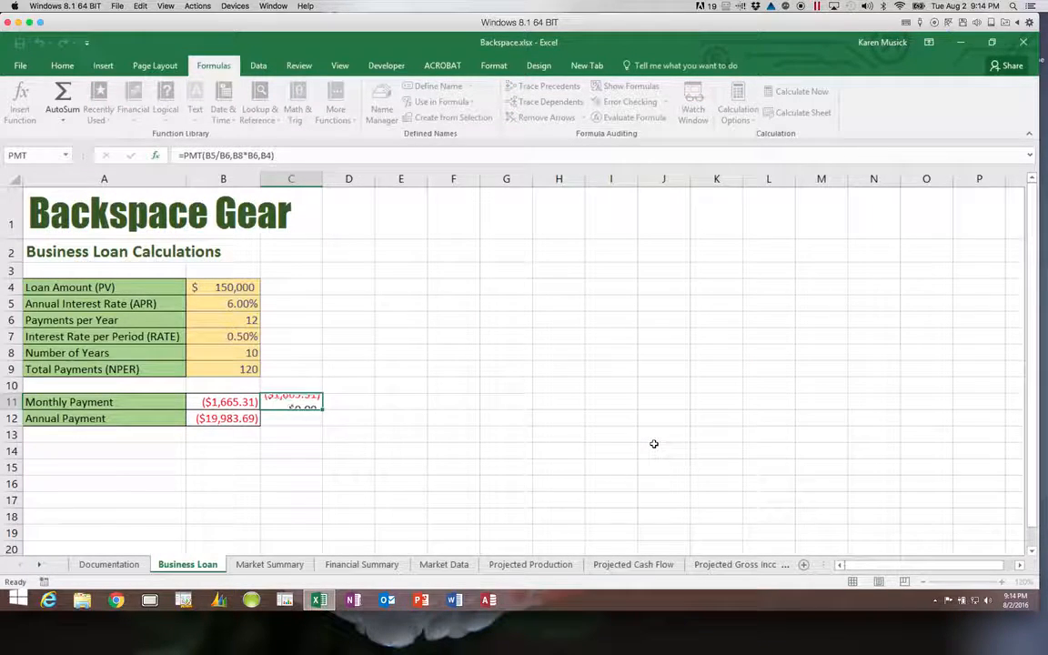